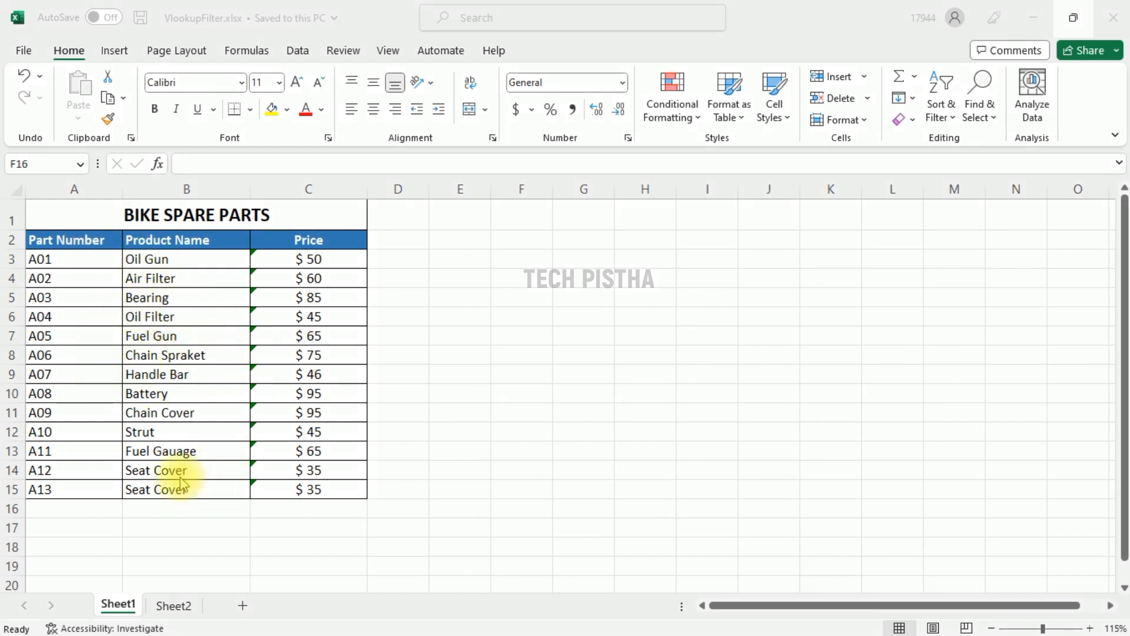
- On Sheet2, choose part number A05 from the drop-down list in cell C2 to test the finished lookup form
click(173, 606)
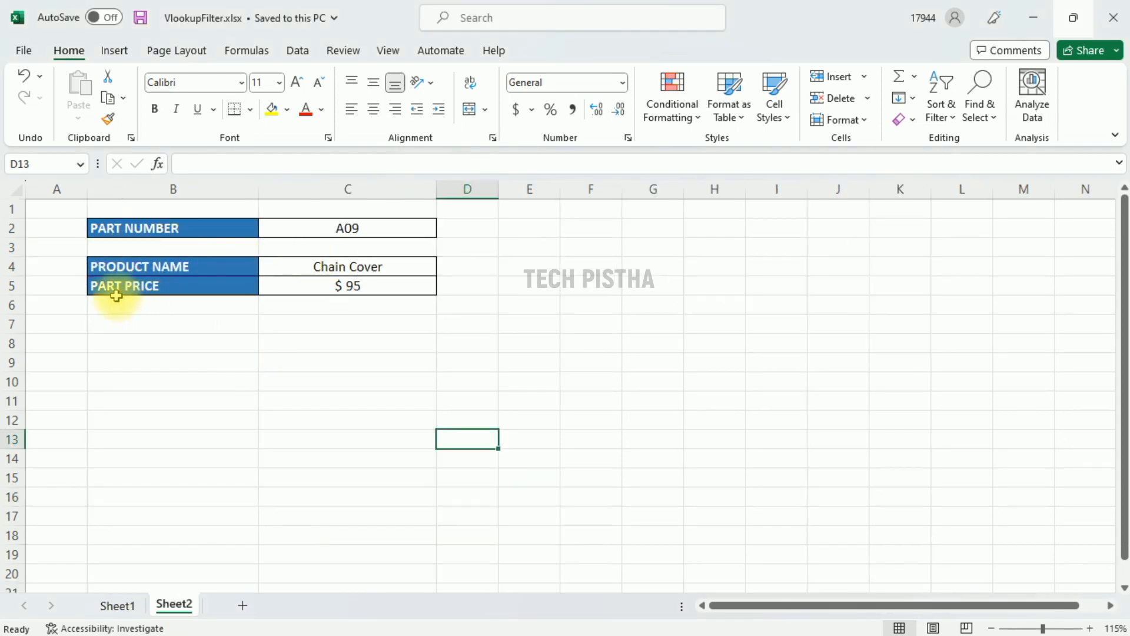
click(427, 231)
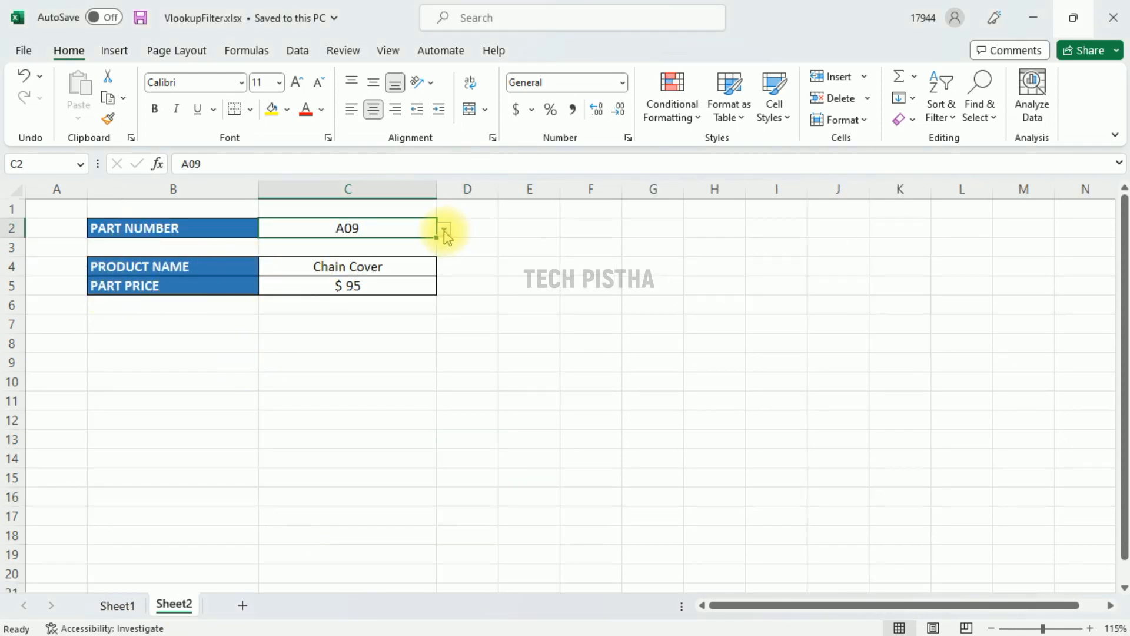
click(444, 230)
click(346, 302)
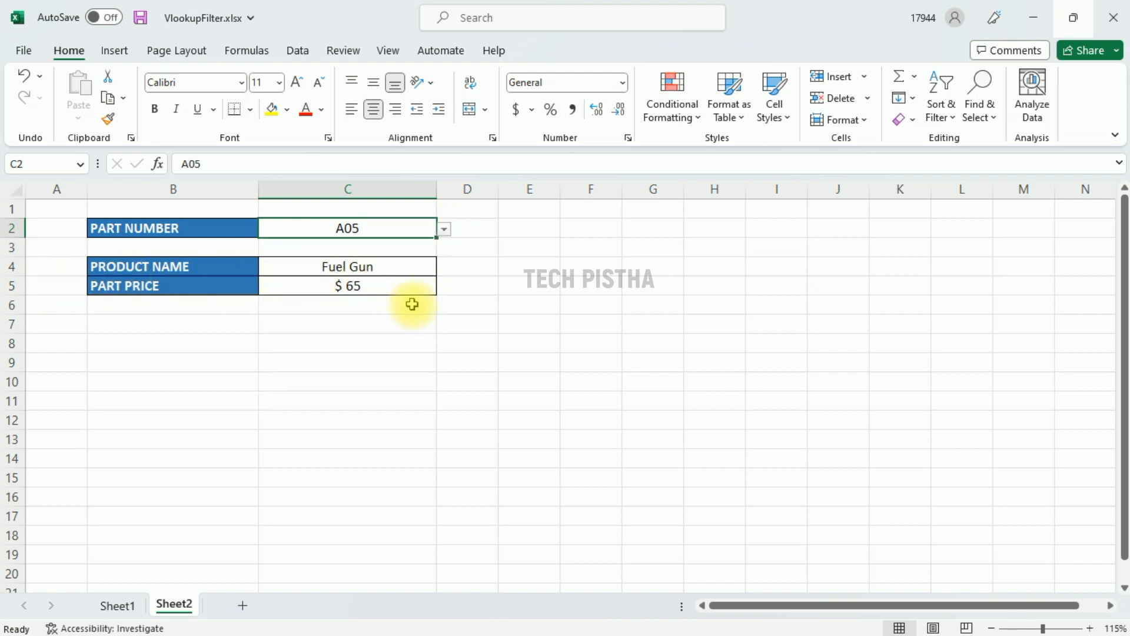
click(135, 609)
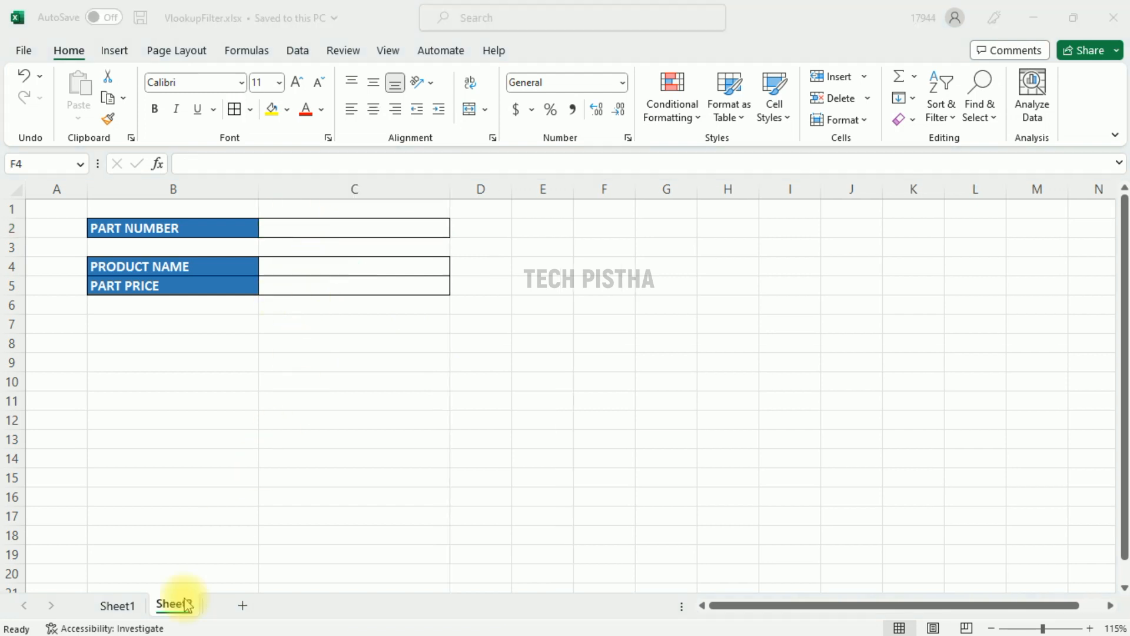
click(176, 626)
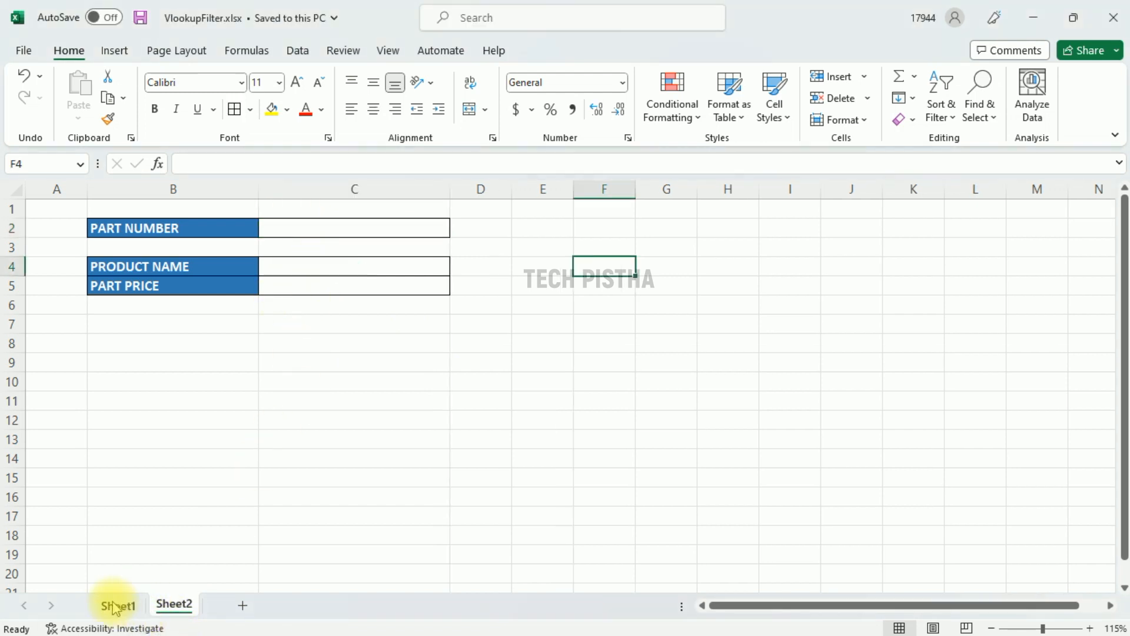
- Begin a VLOOKUP formula in the product name cell C4 with C2 as the lookup value
click(316, 270)
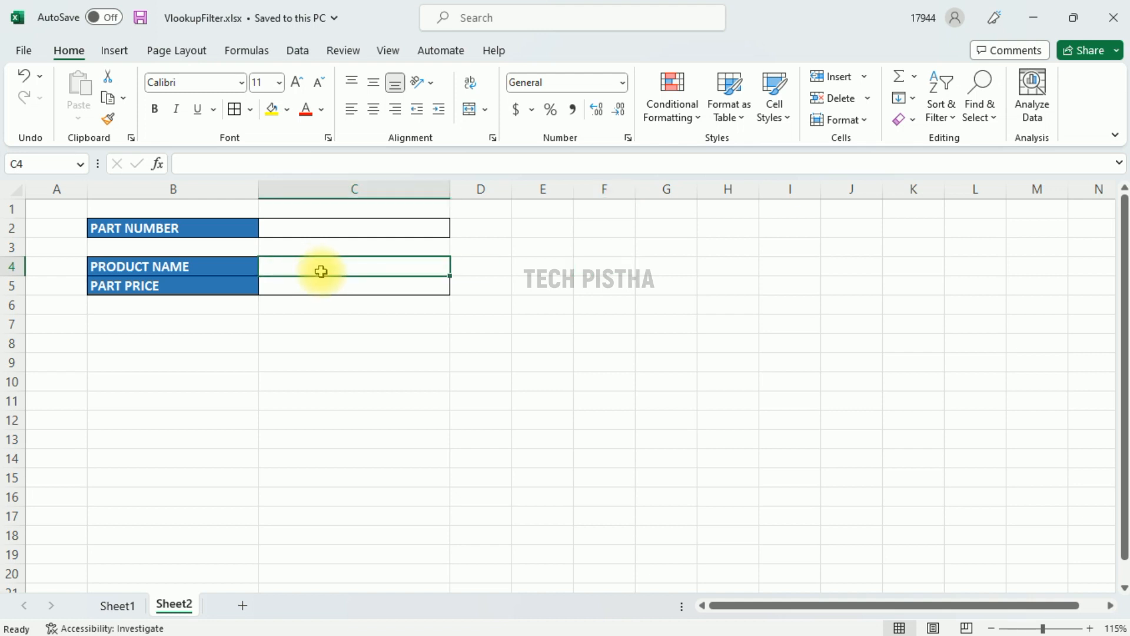
text(=VL)
key(Tab)
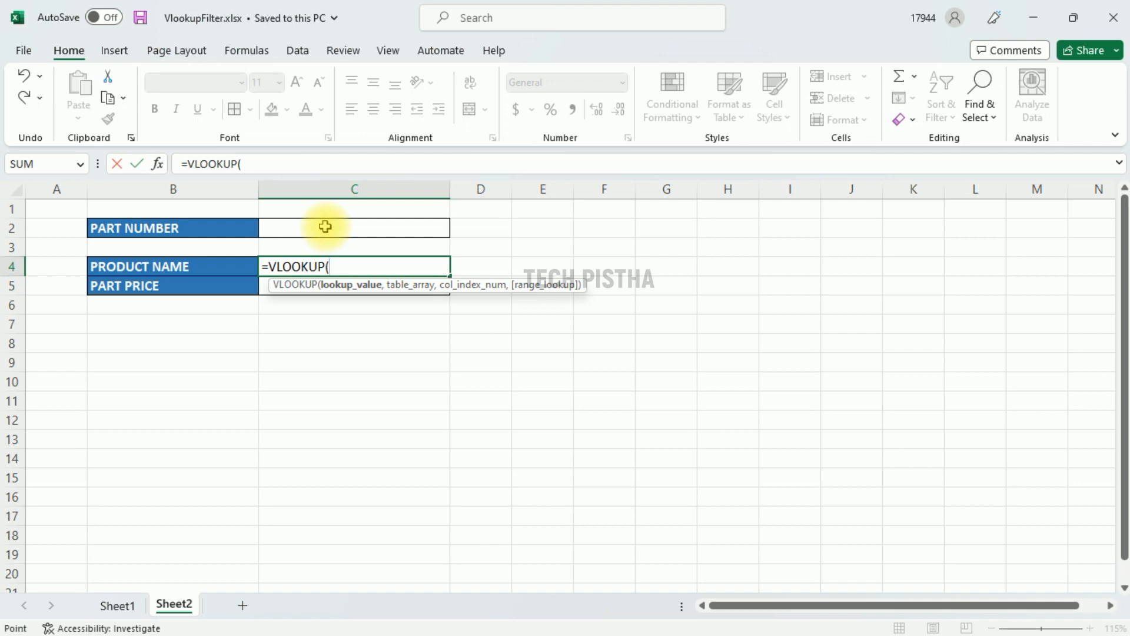
click(325, 227)
text(,)
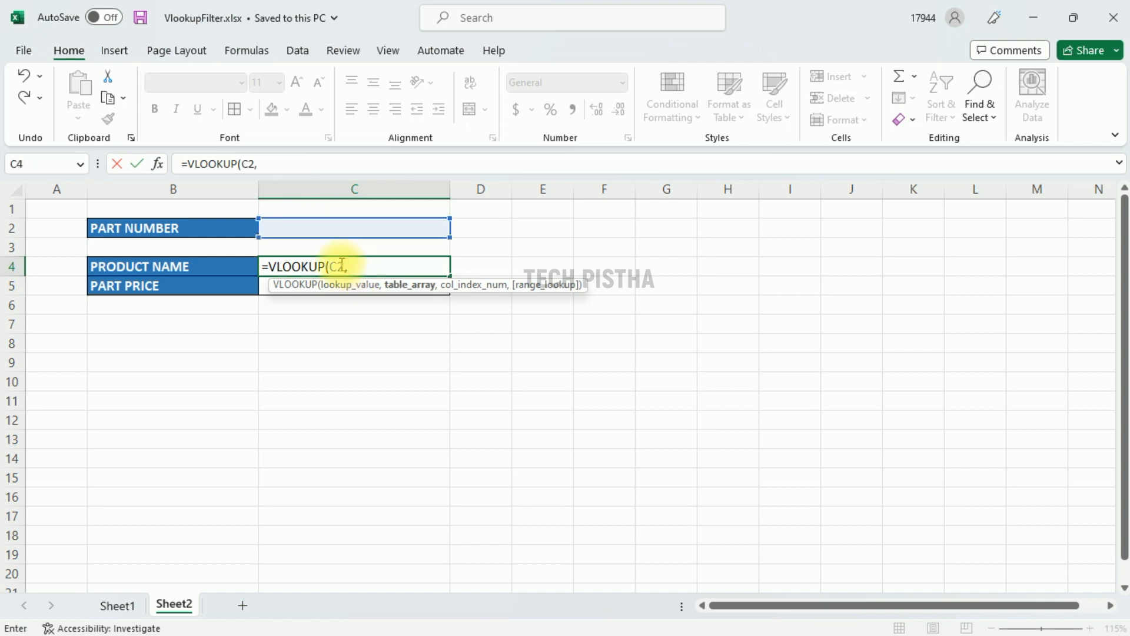
- Set the formula's table array to the parts list range Sheet1!A3:C15
click(140, 604)
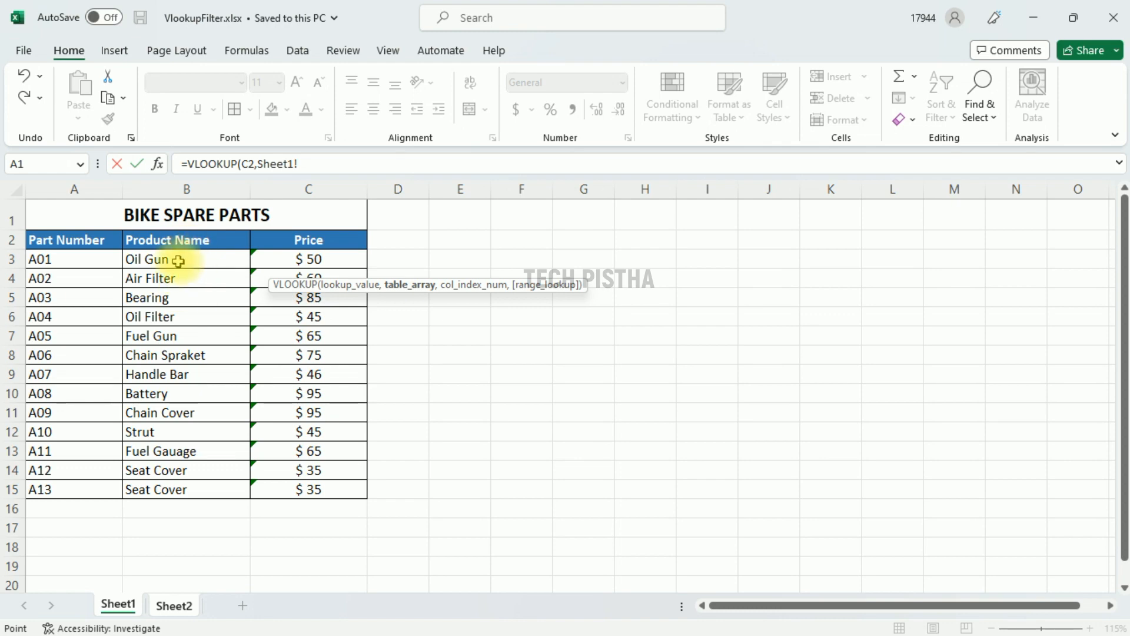
drag(60, 259, 353, 494)
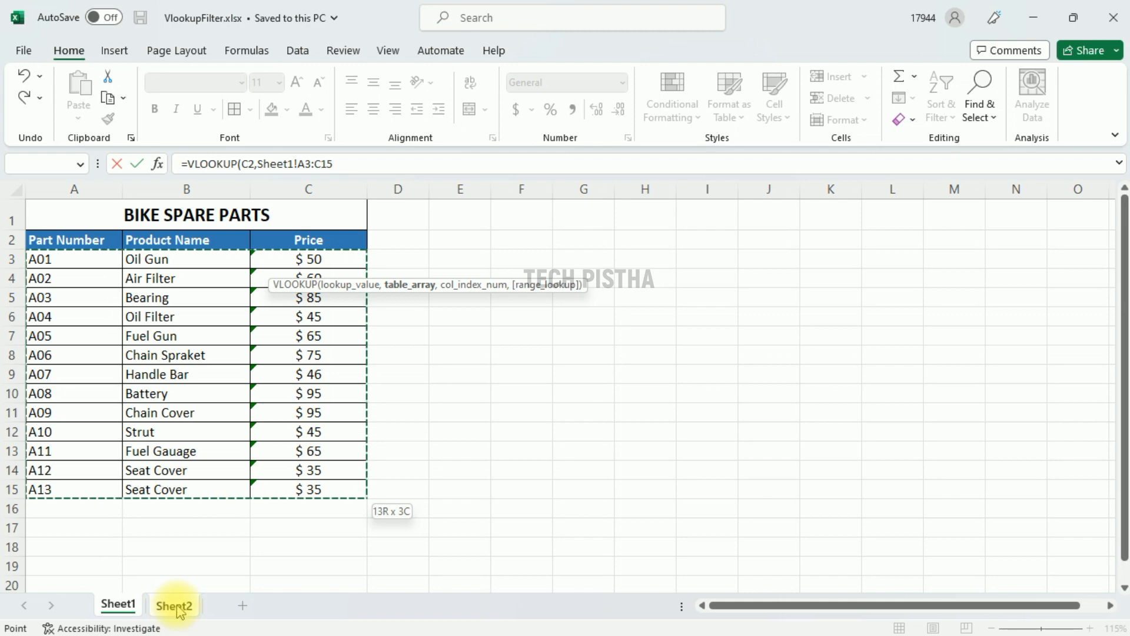
click(175, 606)
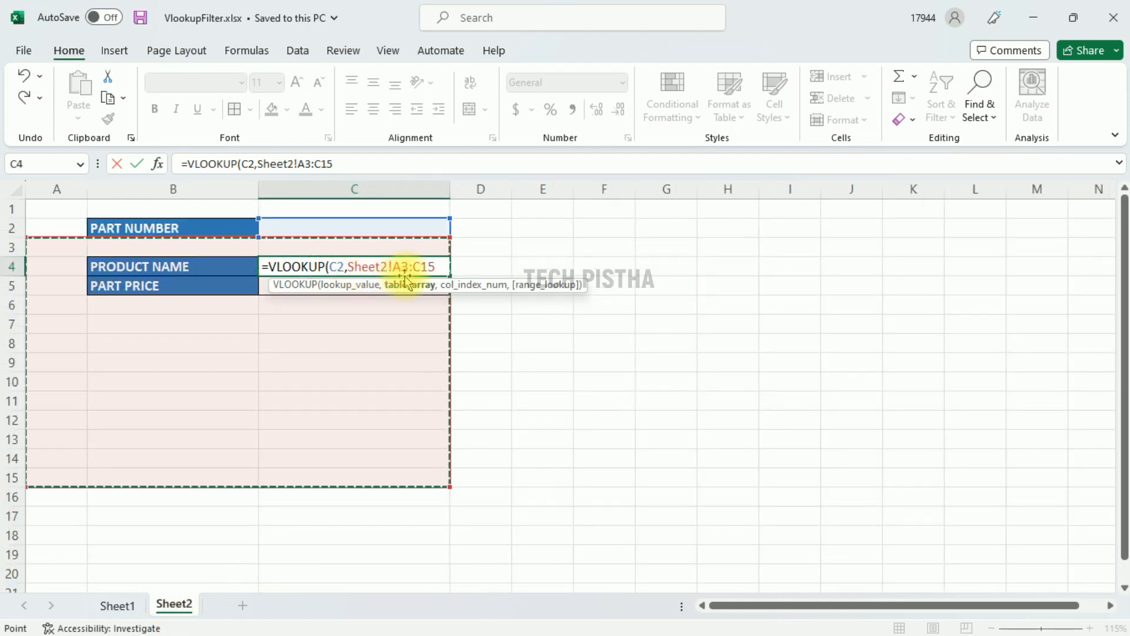
click(383, 266)
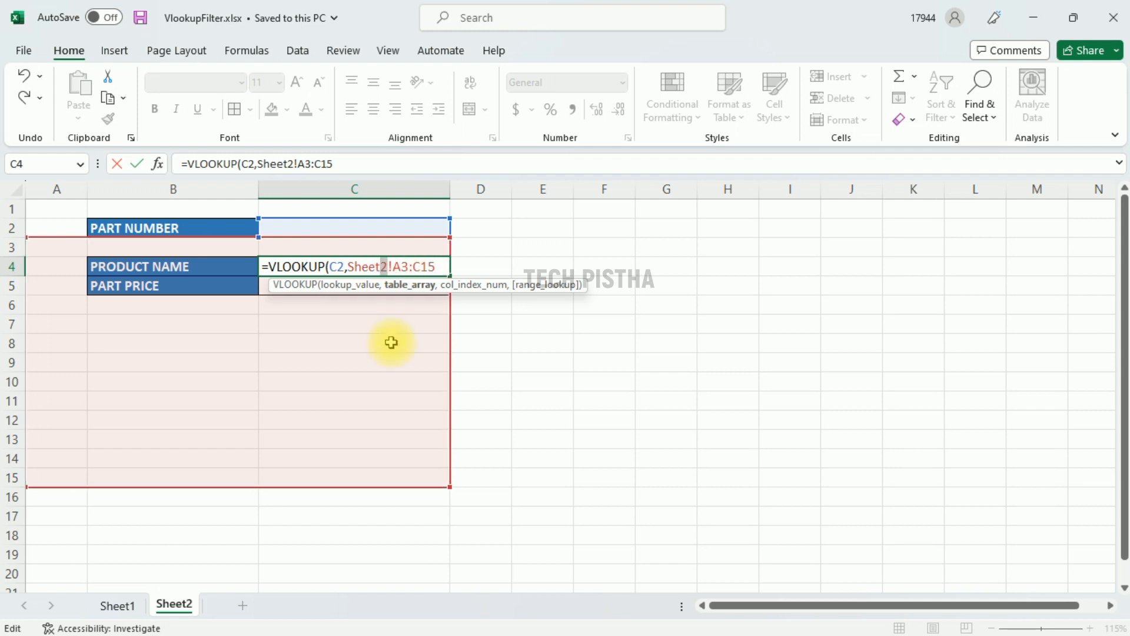
text(15)
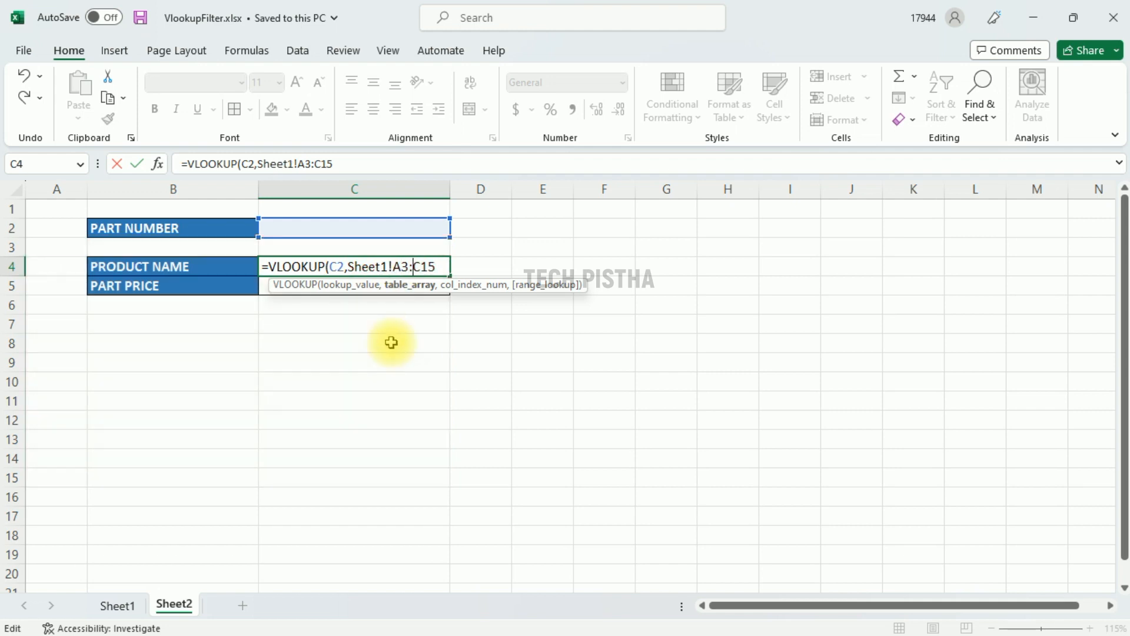
text(,)
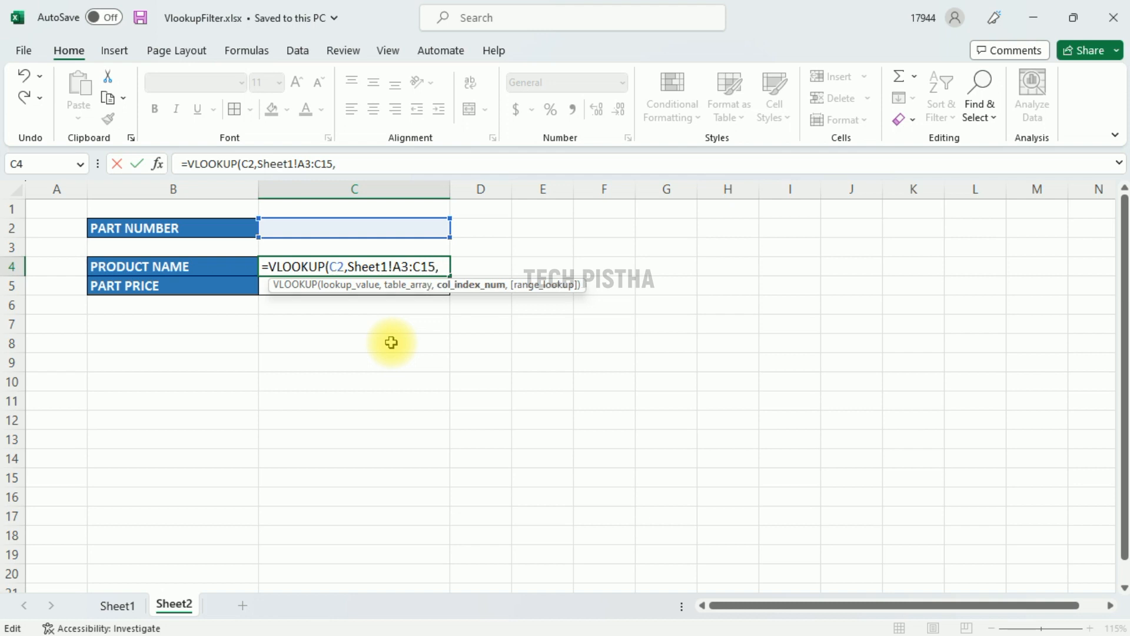
- Complete the C4 formula as =VLOOKUP(C2,Sheet1!A3:C15,2,) with column index 2 and an empty range_lookup argument
key(ctrl+Page_Up)
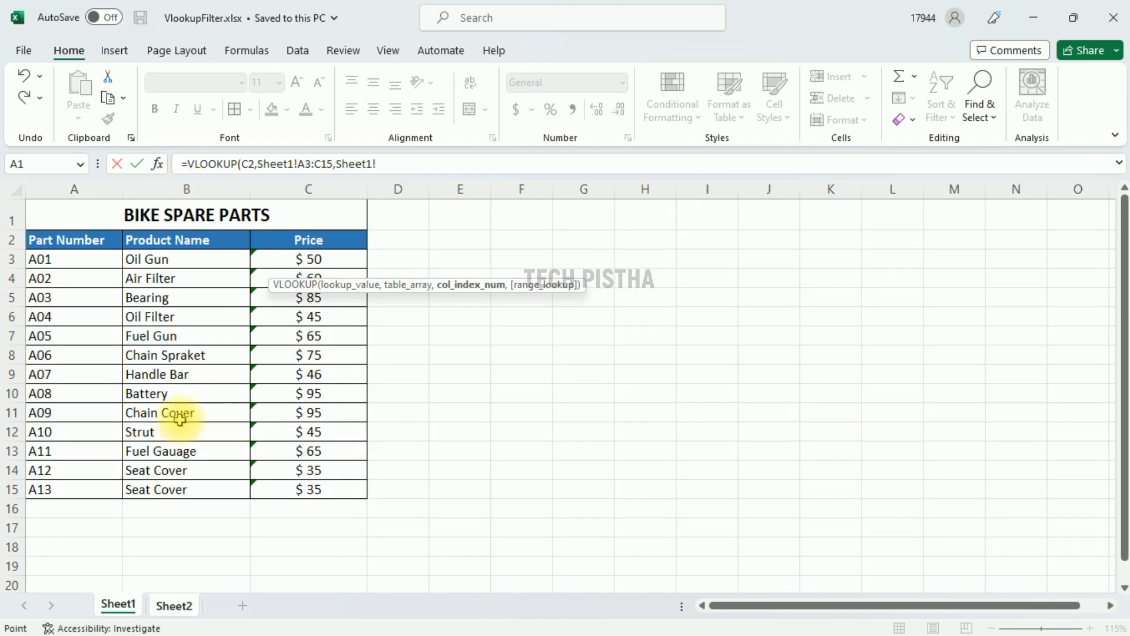
click(174, 604)
text(2,)
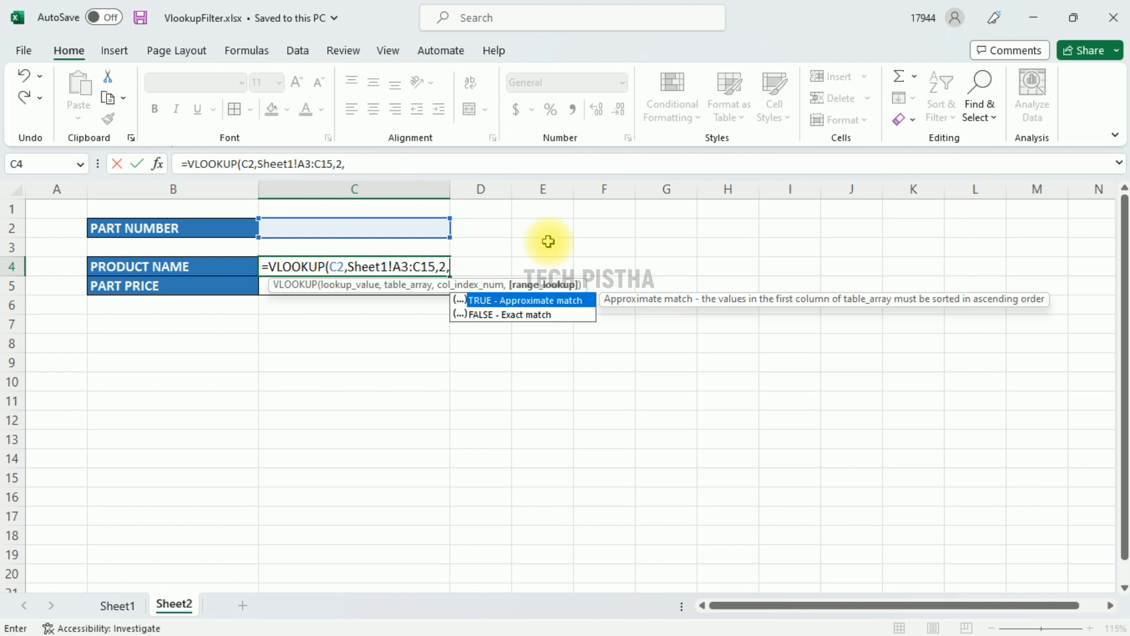
key(Down)
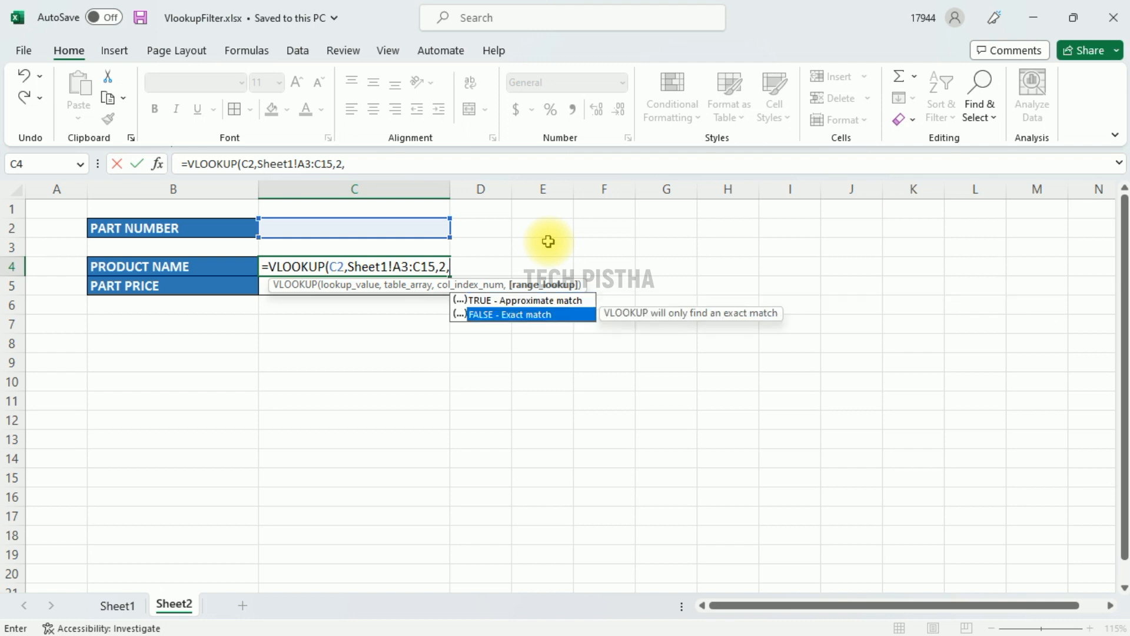
key(Tab)
key(Return)
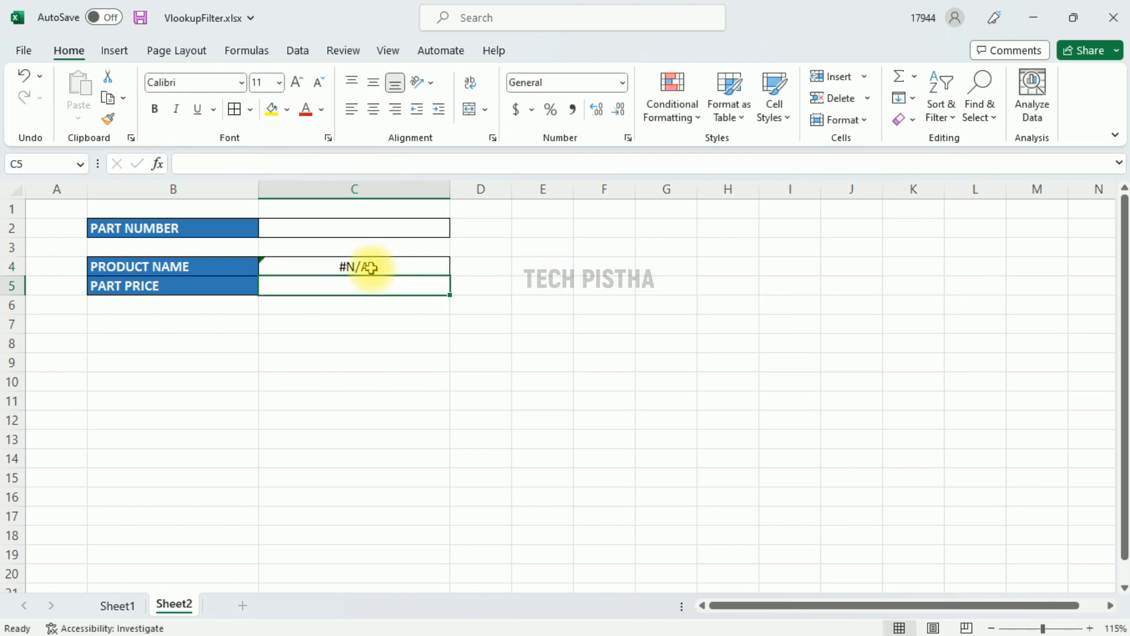
- Enter part number A01 in cell C2 and compare the returned product name with the parts list on Sheet1
double_click(360, 229)
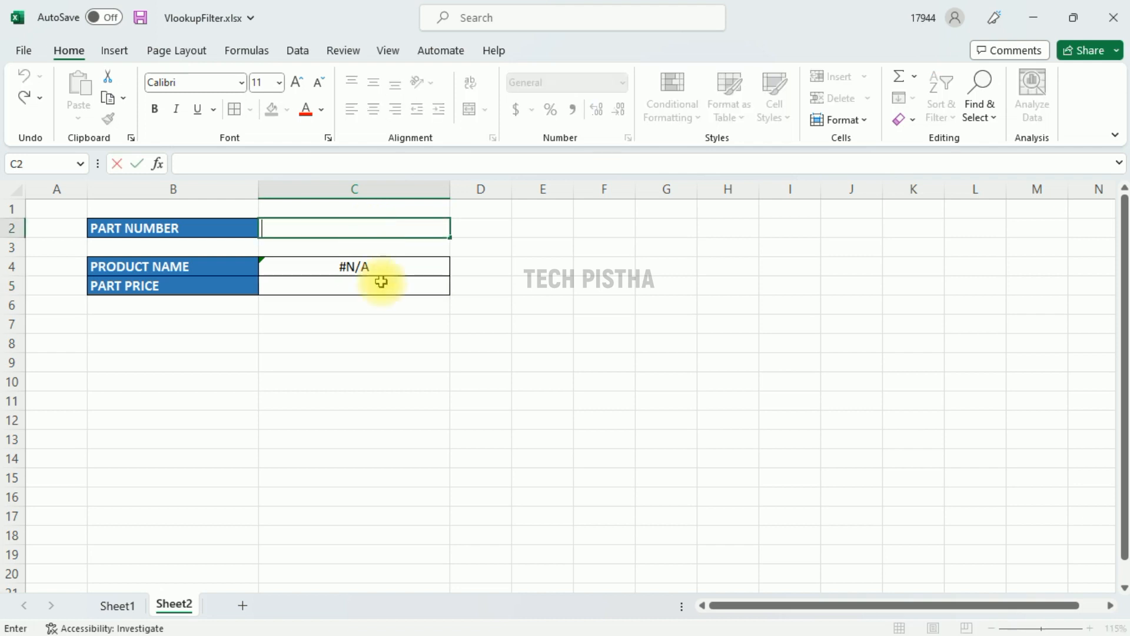
text(a)
key(BackSpace)
text(A01)
key(Return)
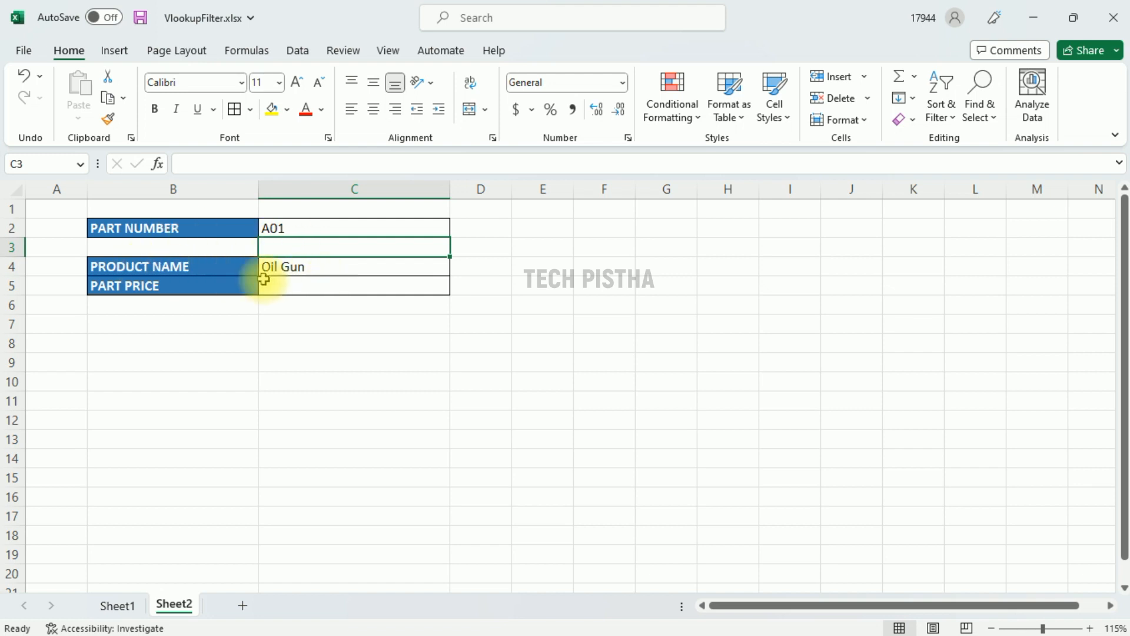
click(118, 606)
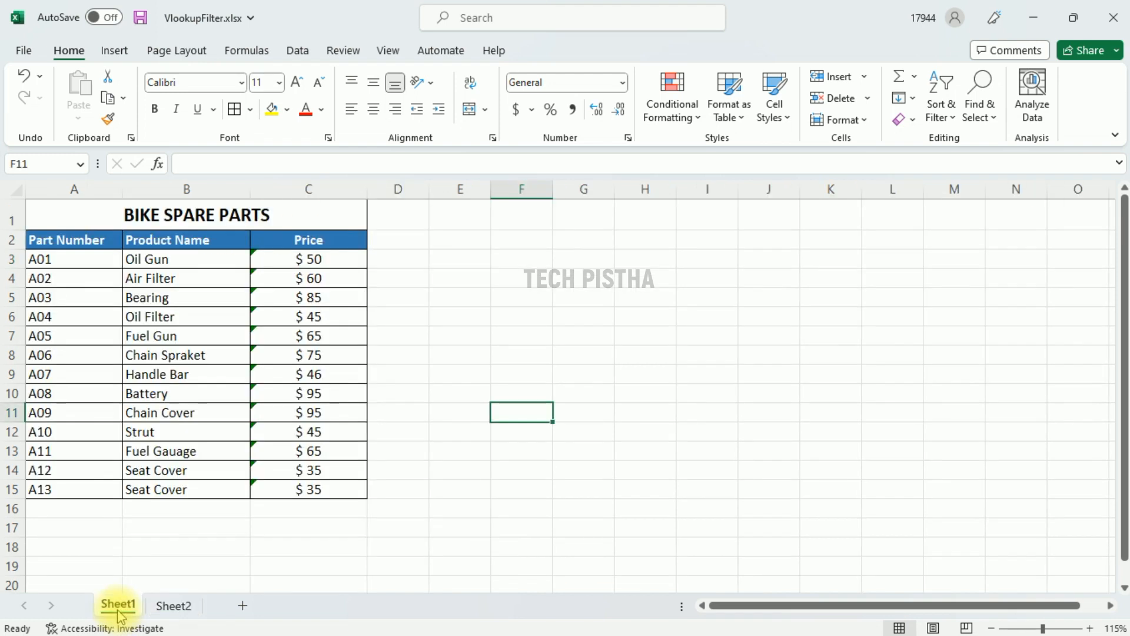
key(ctrl+Page_Down)
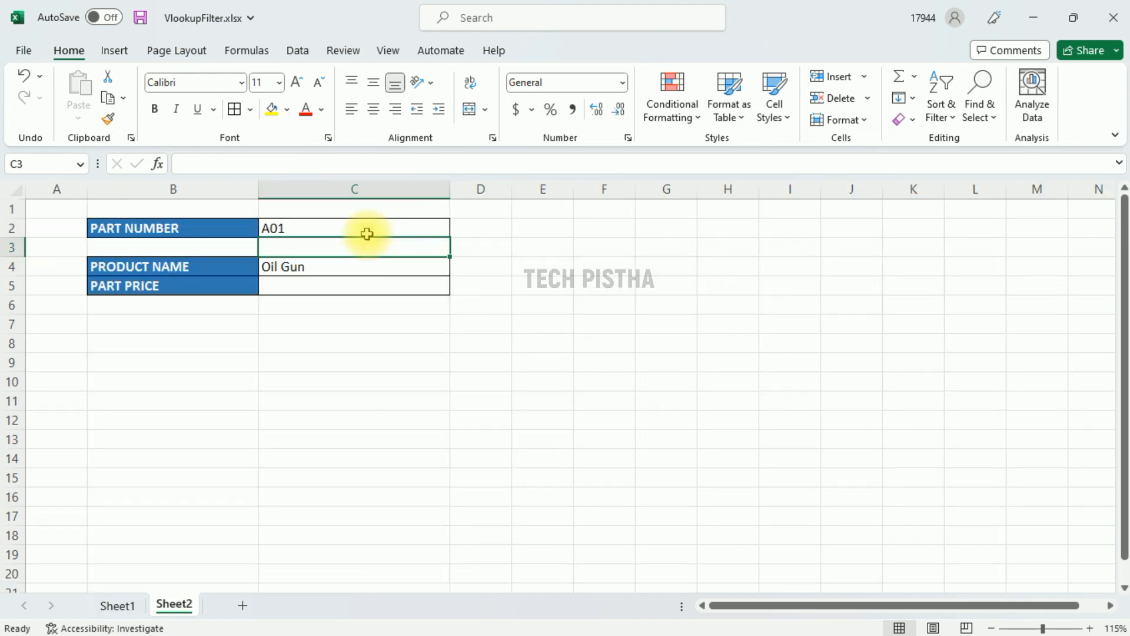
- Center the contents of column C horizontally on Sheet2
click(334, 189)
click(373, 109)
click(590, 270)
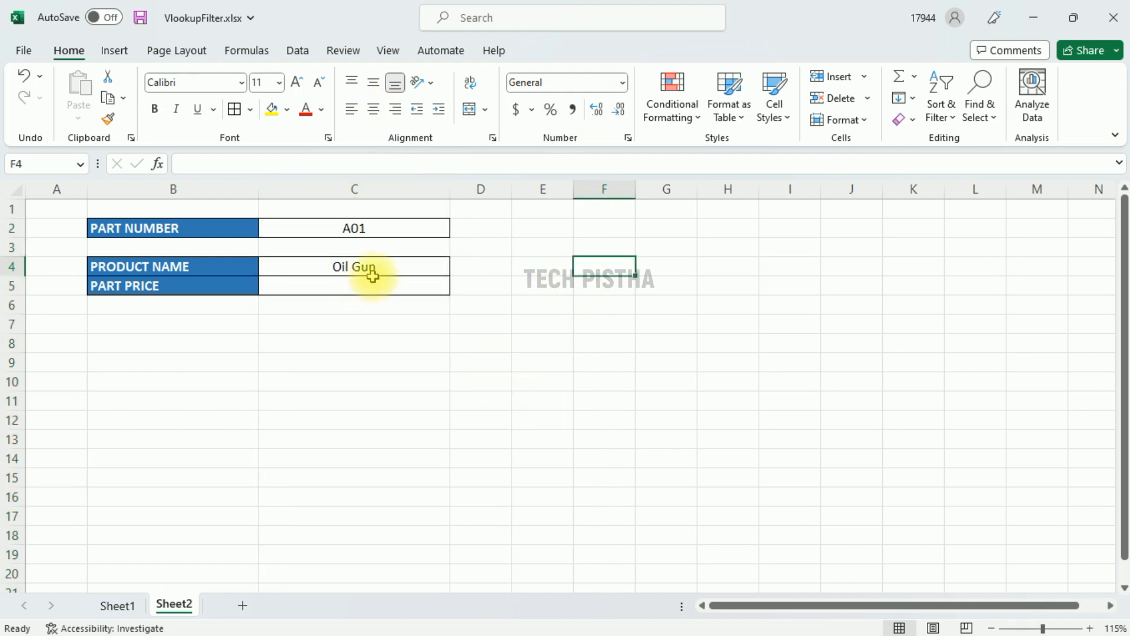
- Fill the product name formula from C4 down into the part price cell C5
click(405, 266)
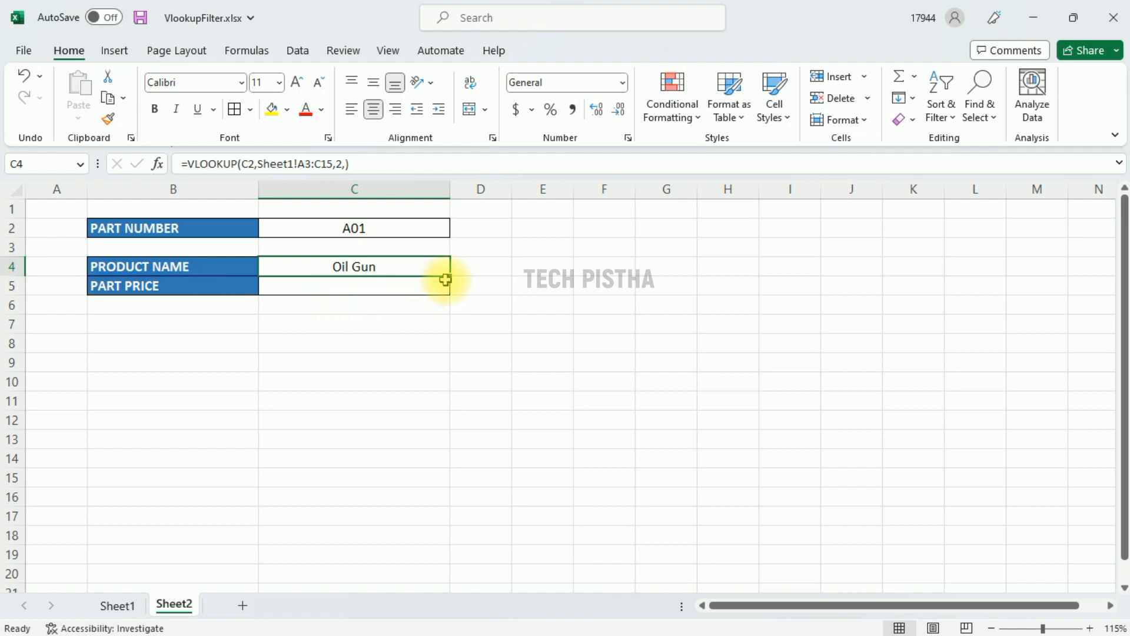
drag(449, 277, 449, 289)
click(583, 306)
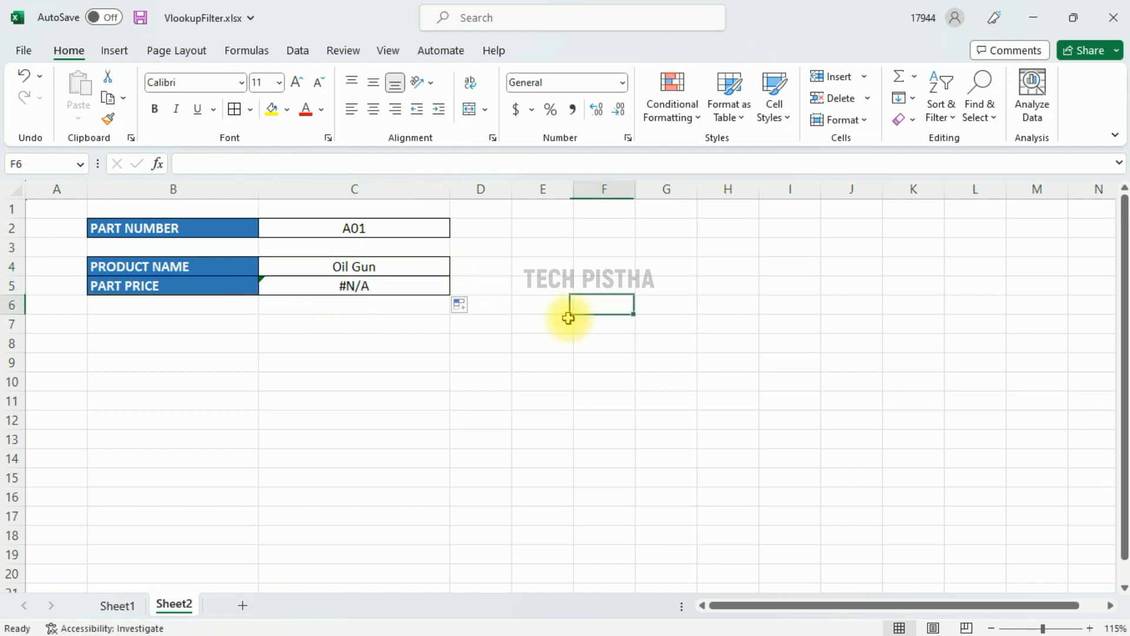
- Set the C5 formula's lookup value to C2 and its column index to 3, and save the workbook
click(384, 285)
double_click(383, 284)
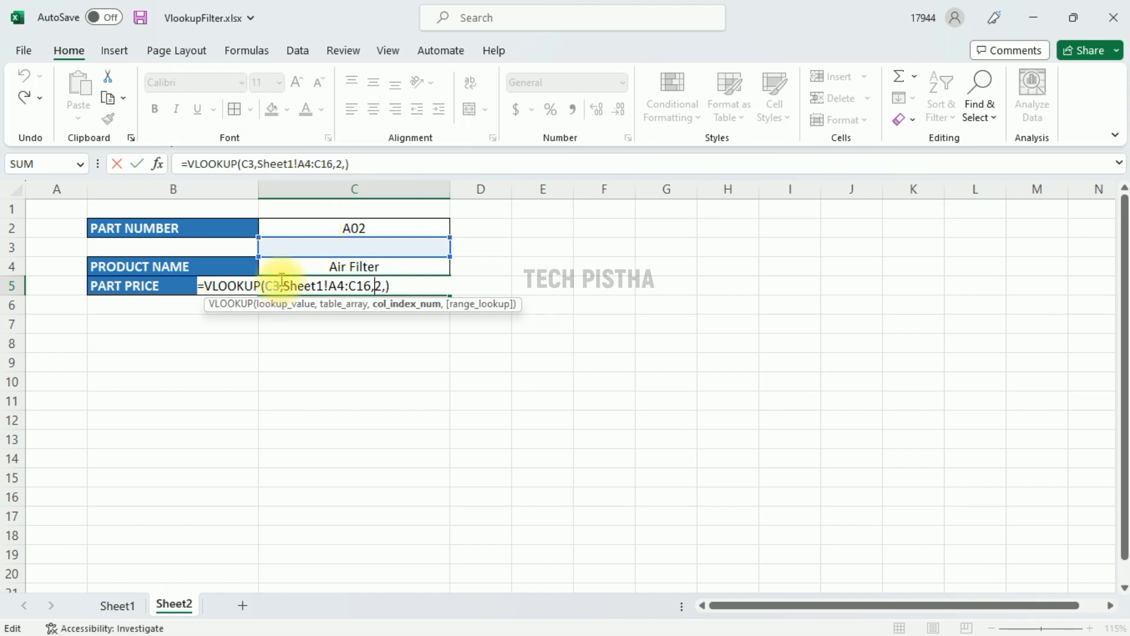
click(283, 286)
text(2)
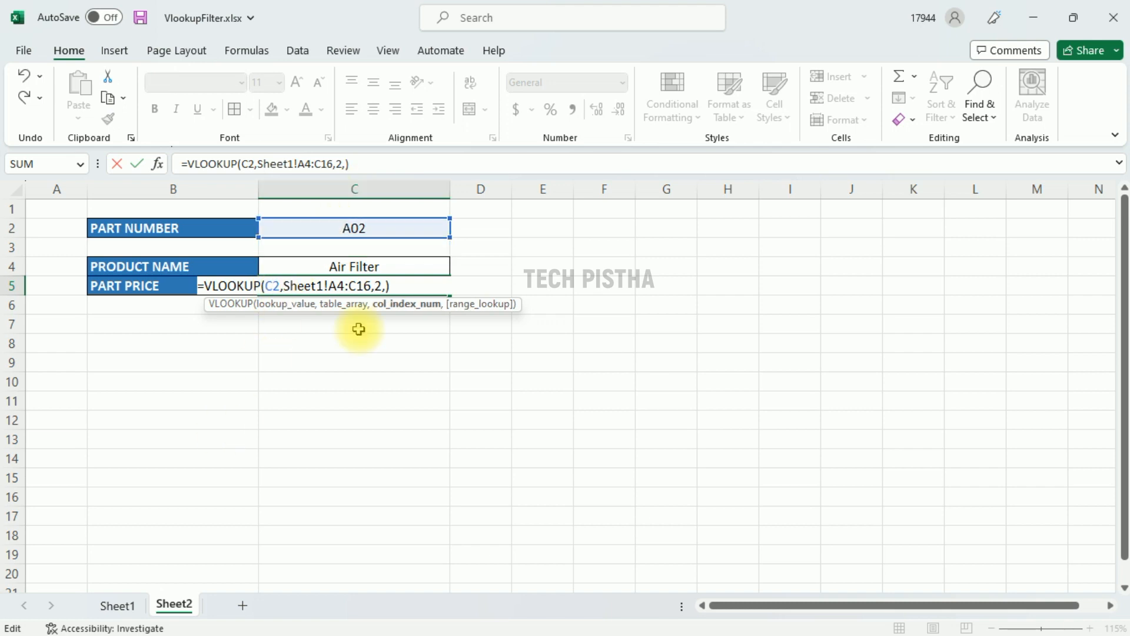
text(3)
key(Right)
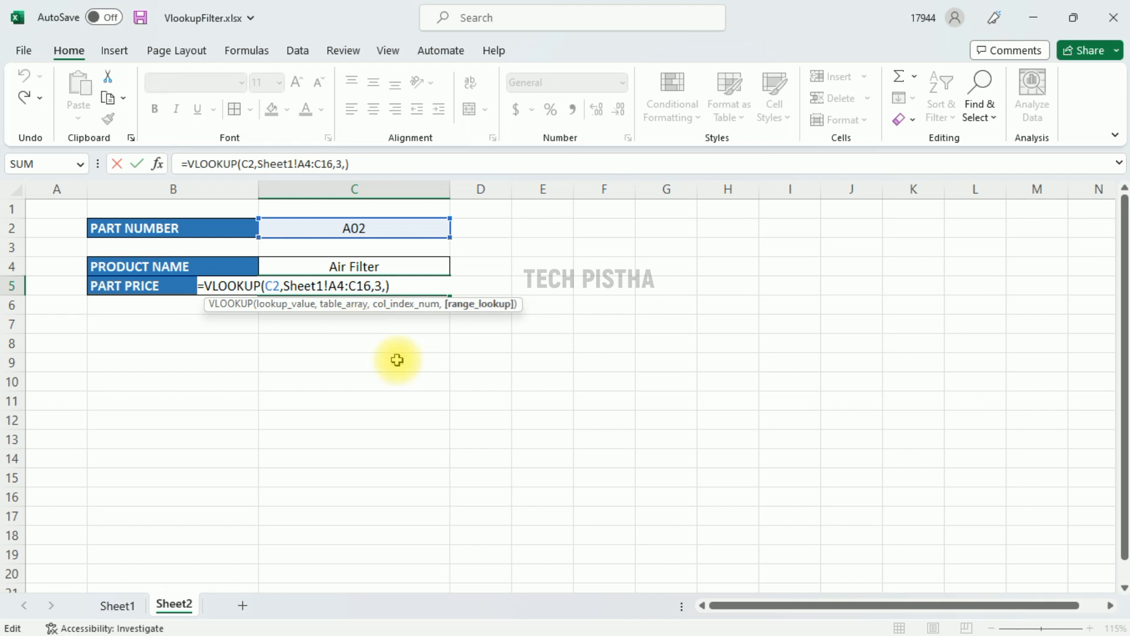
key(Return)
key(ctrl+s)
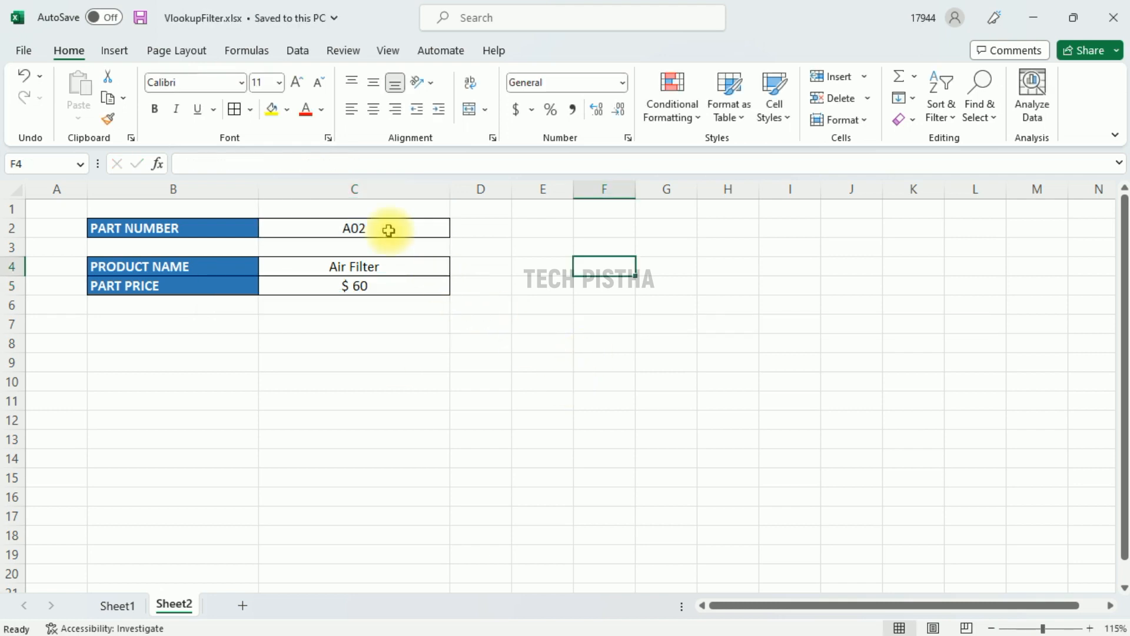
- Set the part number in C2 to A12 and compare the returned name and price with Sheet1
click(390, 230)
key(BackSpace)
key(BackSpace)
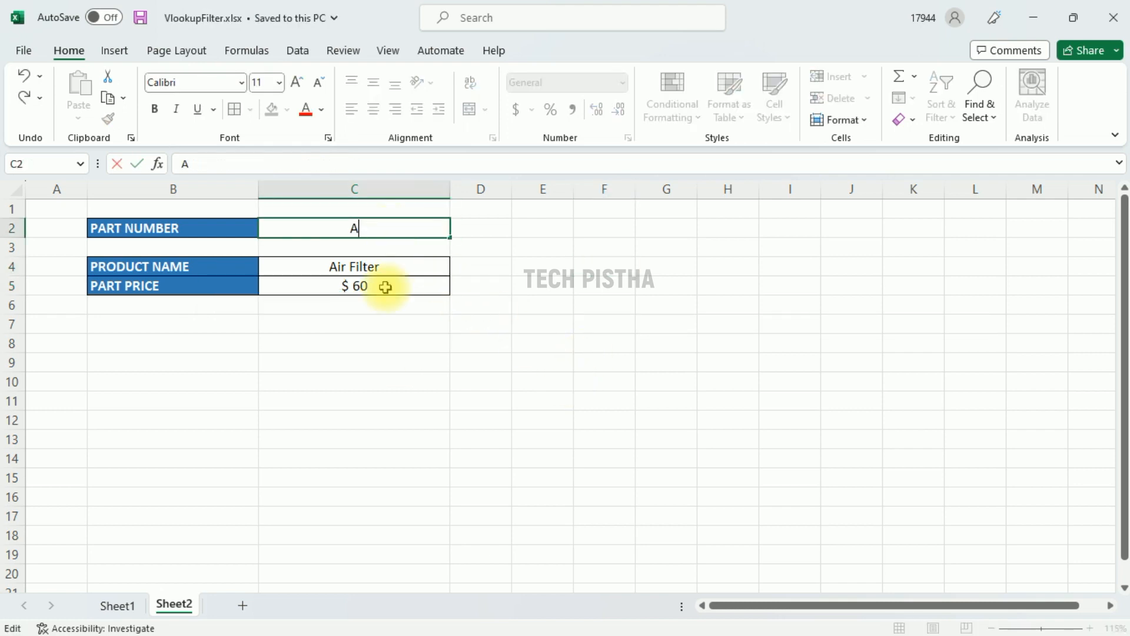
text(12)
key(Return)
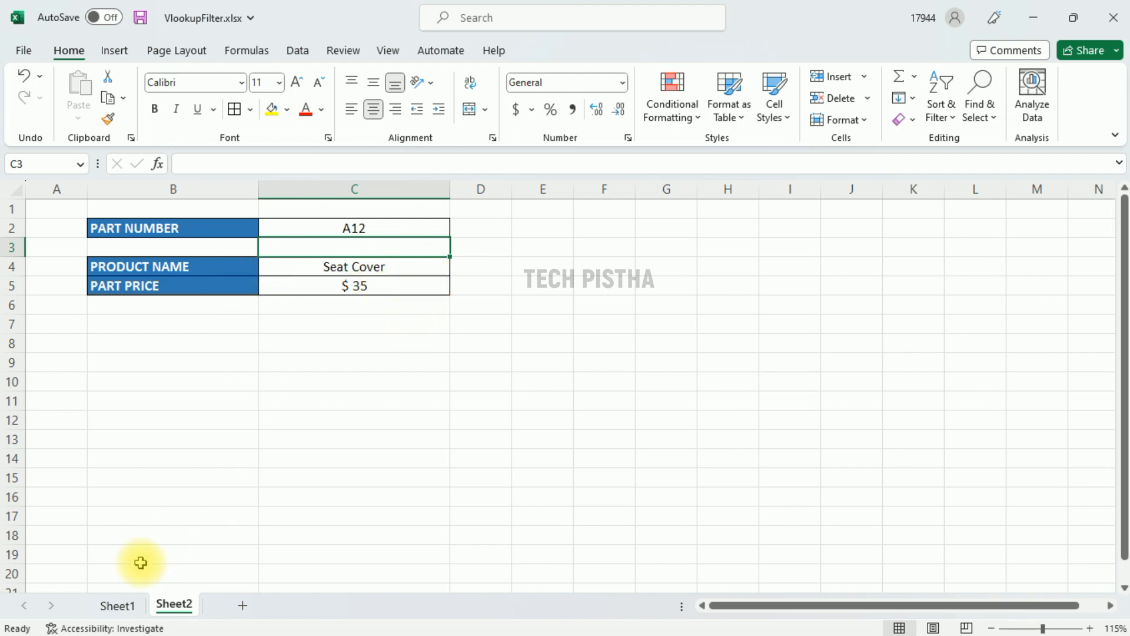
click(117, 605)
click(171, 604)
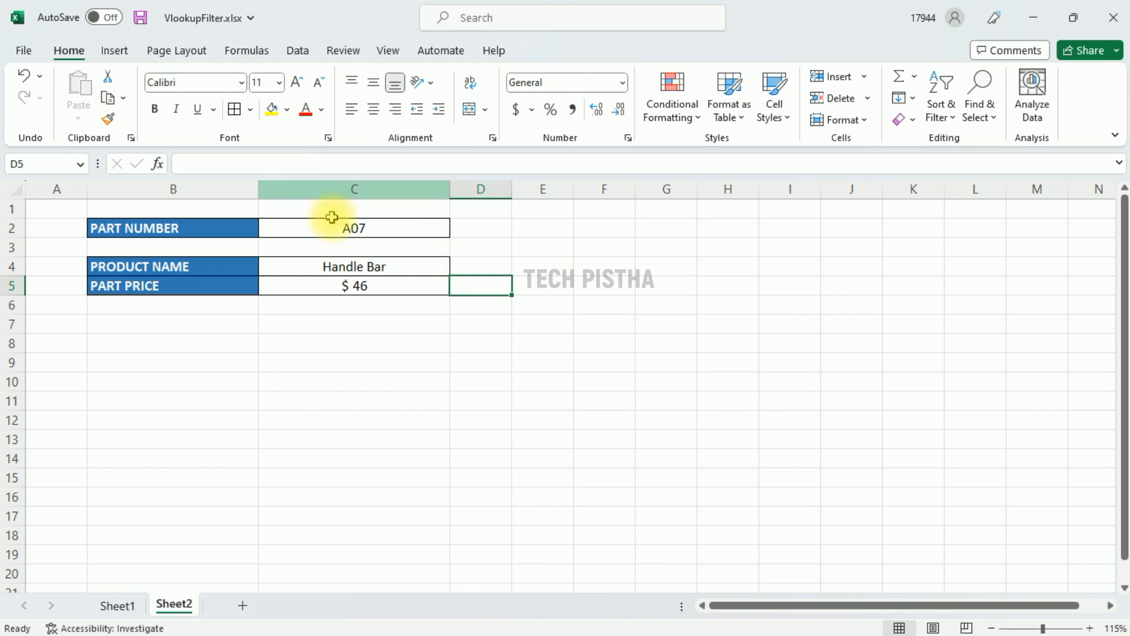
- Clear the part number from cell C2
double_click(405, 230)
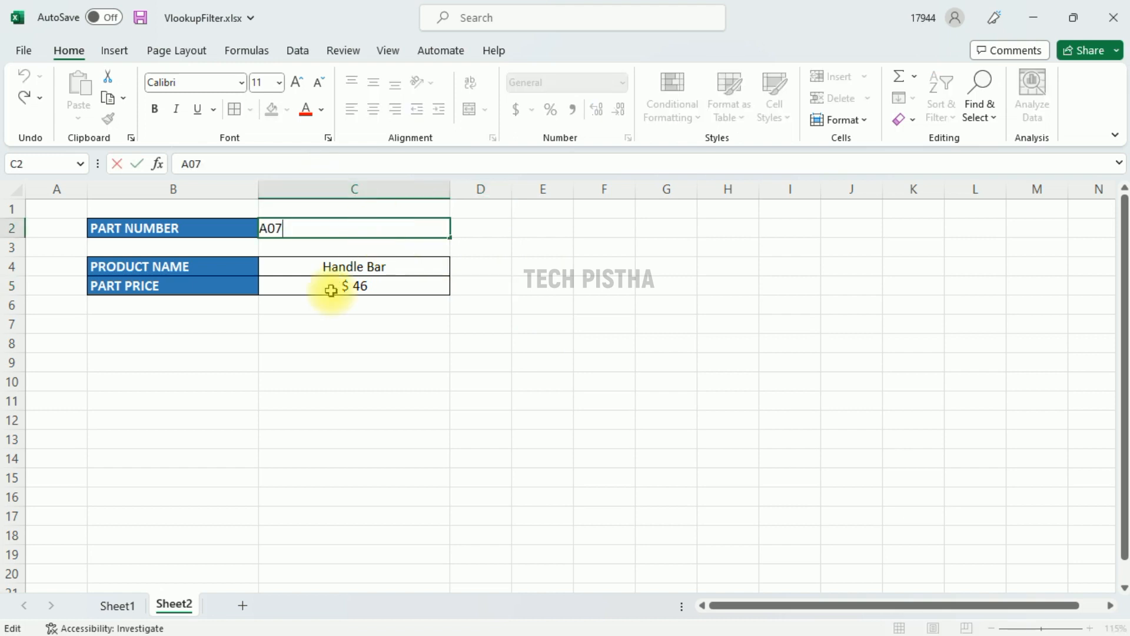
key(BackSpace)
key(BackSpace)
key(Return)
- Start a data validation rule on the empty part number cell C2 that allows a list with an in-cell drop-down
click(404, 228)
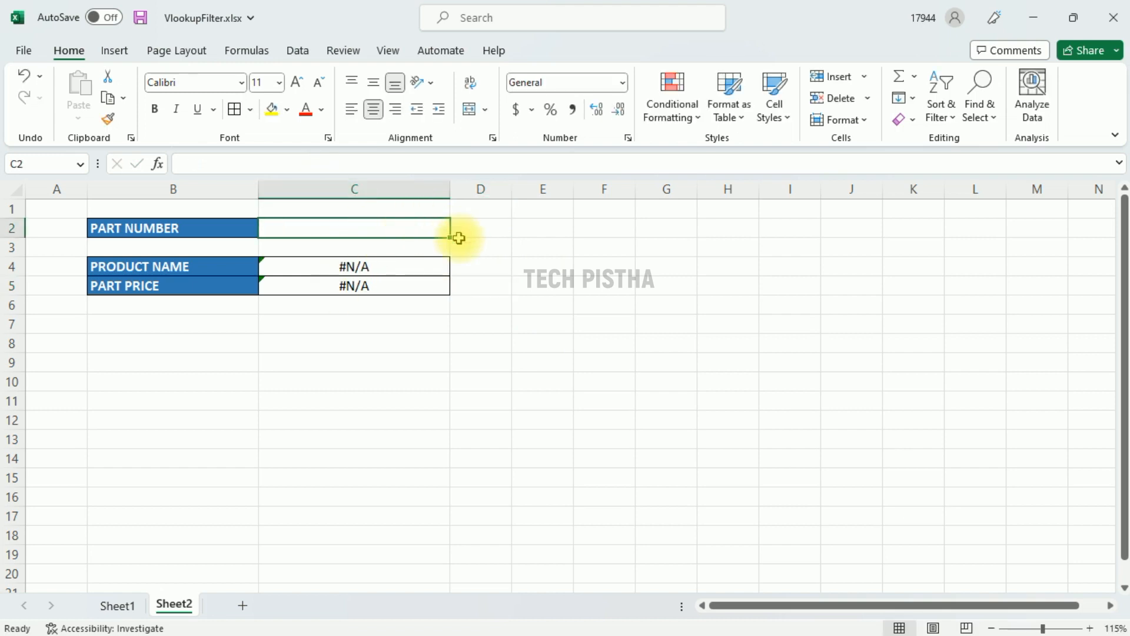
click(298, 51)
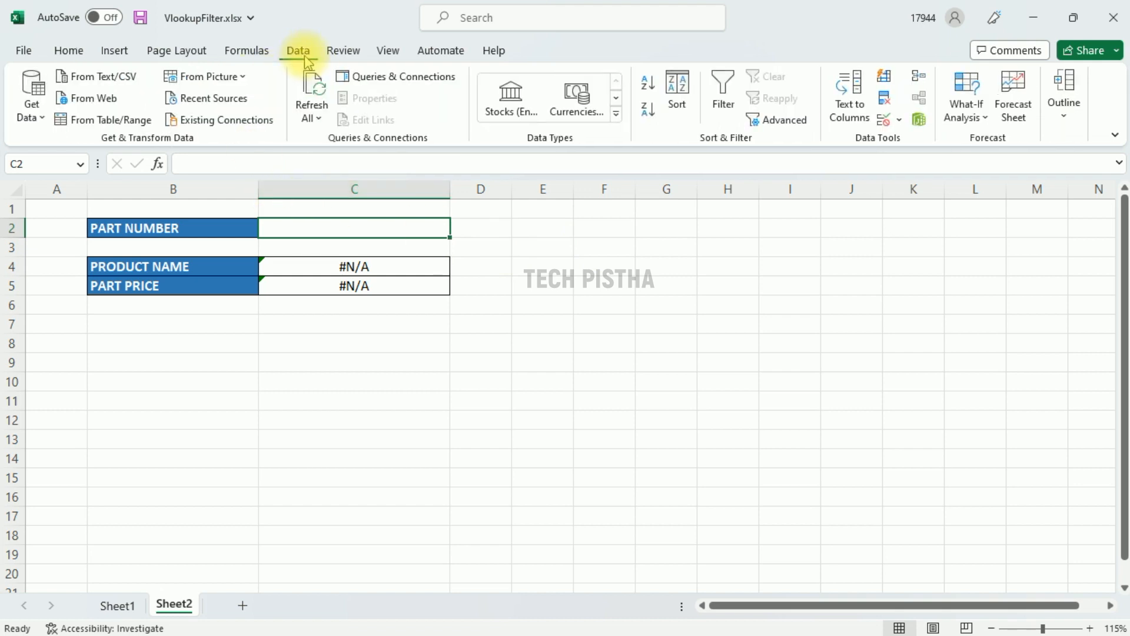
click(888, 123)
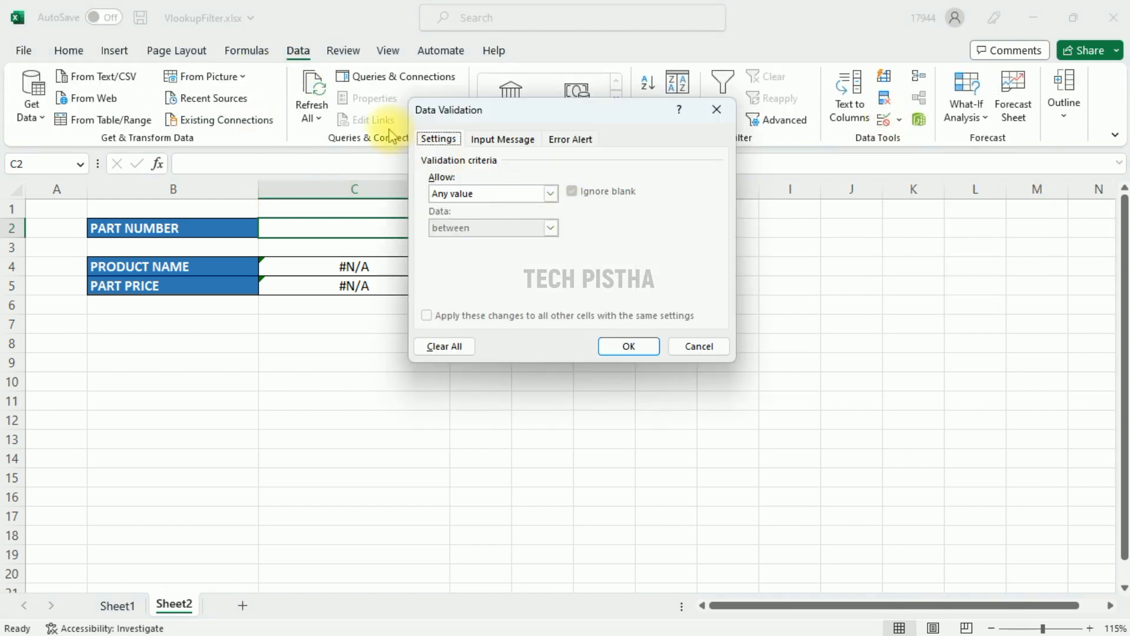
drag(542, 109, 562, 214)
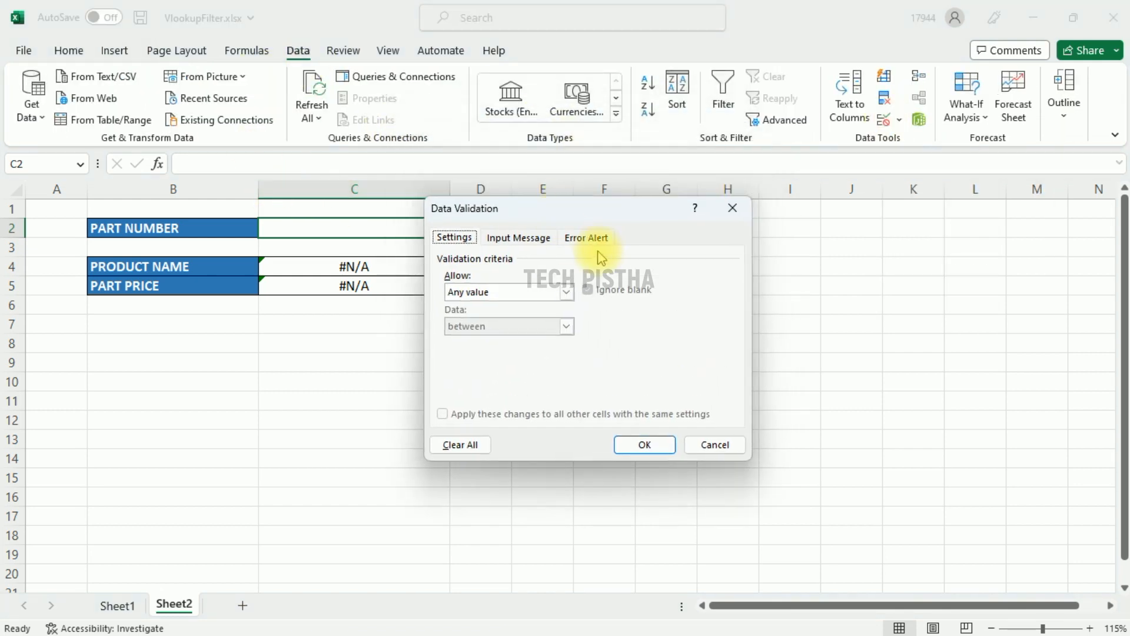
click(566, 293)
click(514, 349)
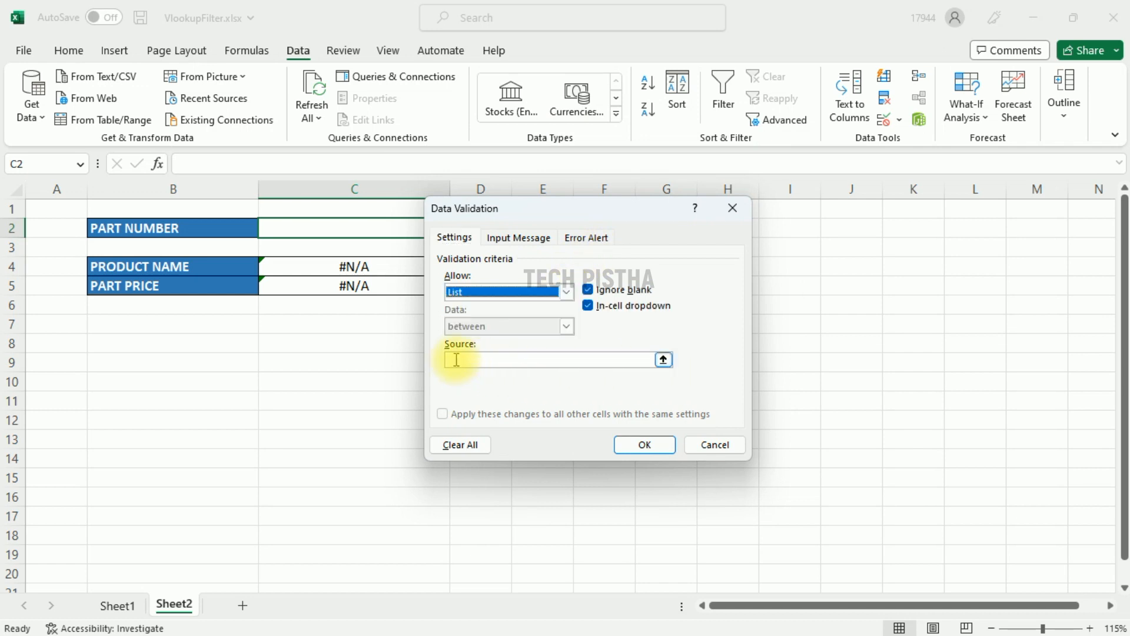
- Set the validation list's source to the part numbers in Sheet1 cells A3:A15 and apply the rule to C2
click(663, 359)
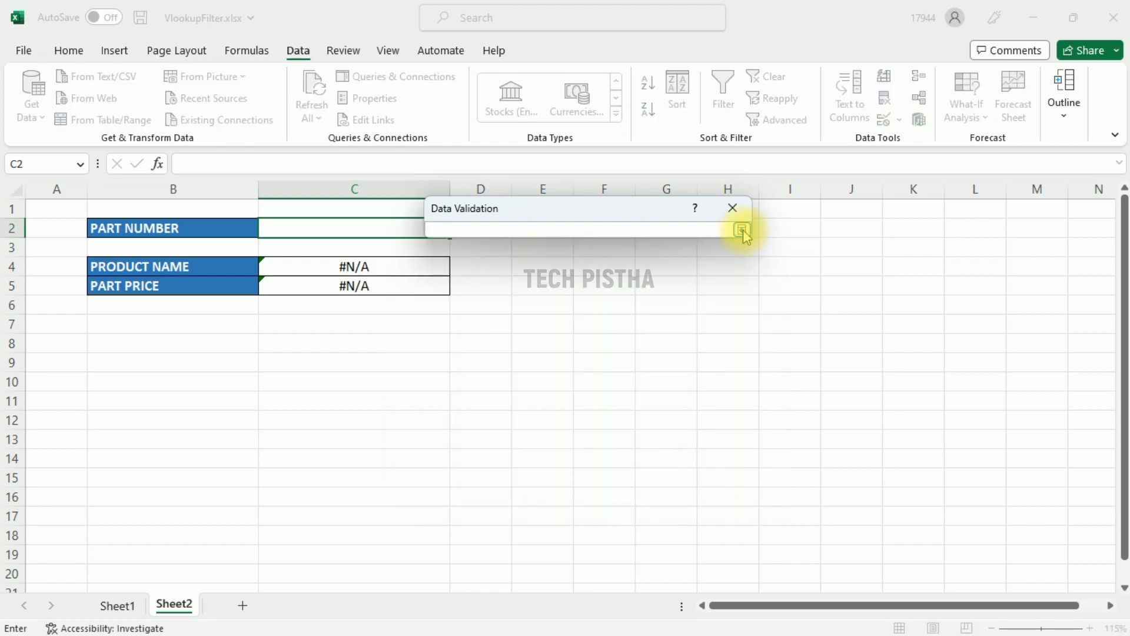
click(741, 230)
click(664, 359)
click(118, 605)
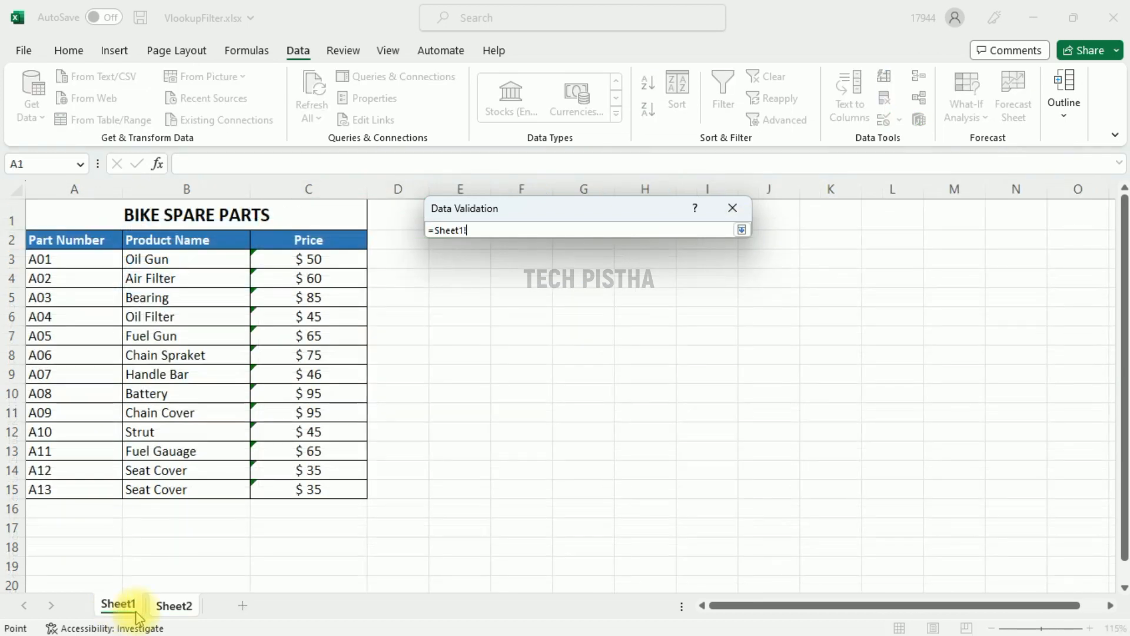
click(62, 259)
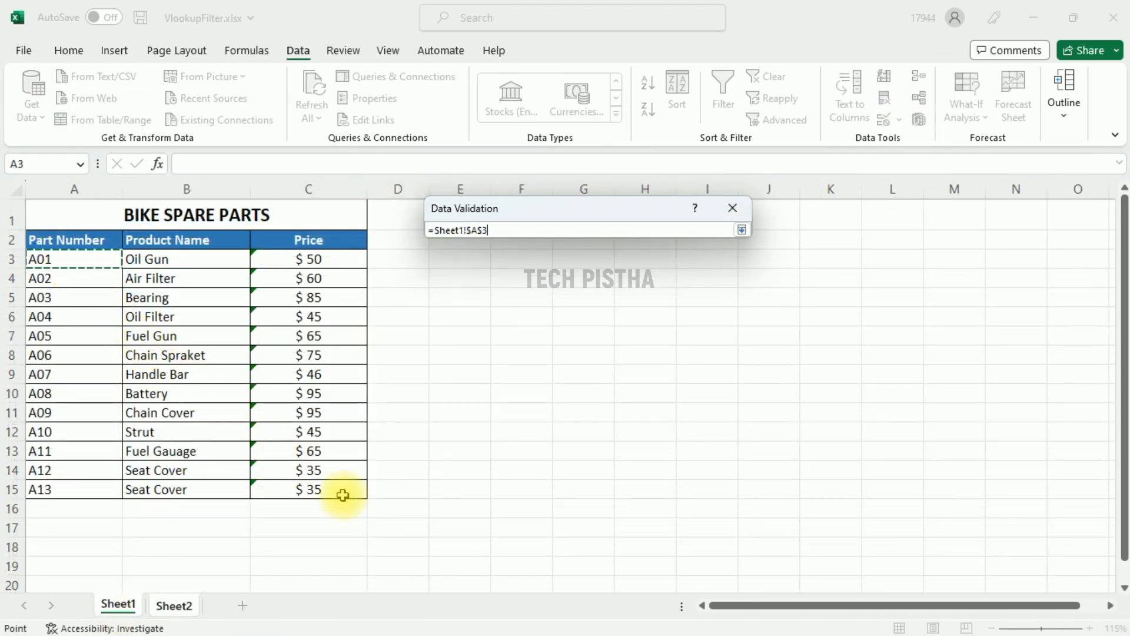
shift+click(70, 489)
click(177, 605)
key(Return)
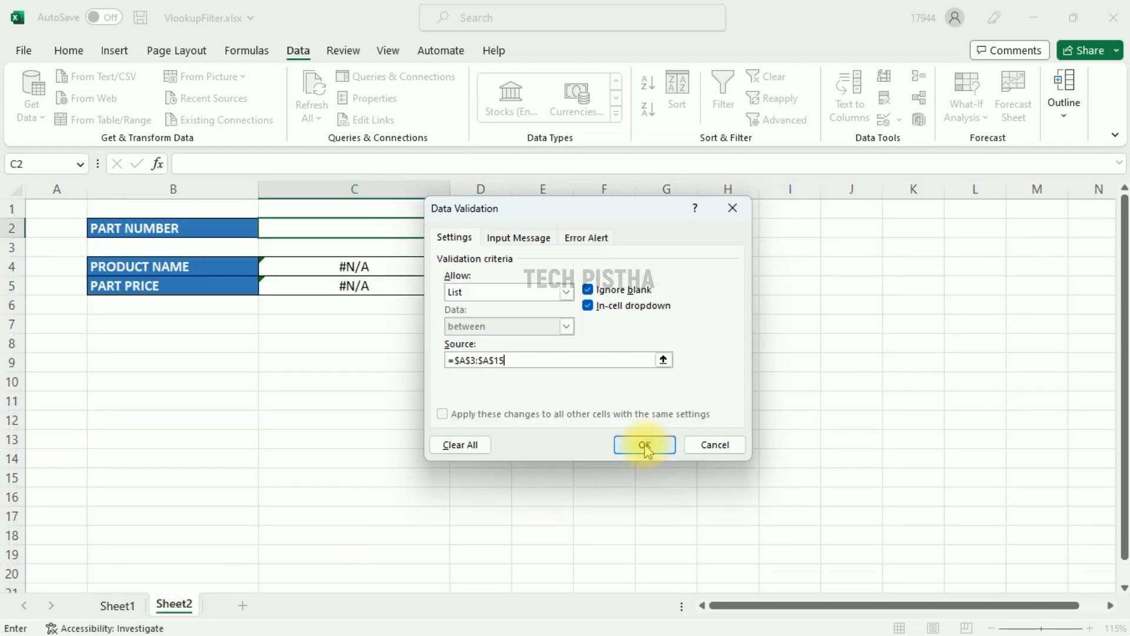
click(643, 444)
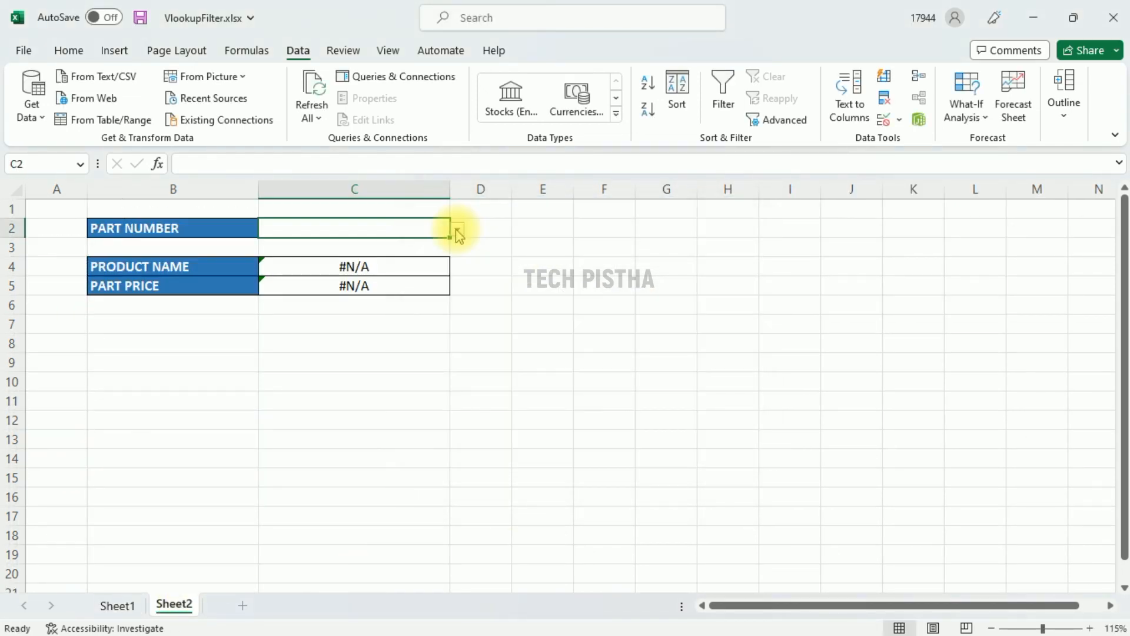
- Test the lookup by choosing part number A03 and then A09 from the drop-down list in C2
click(458, 229)
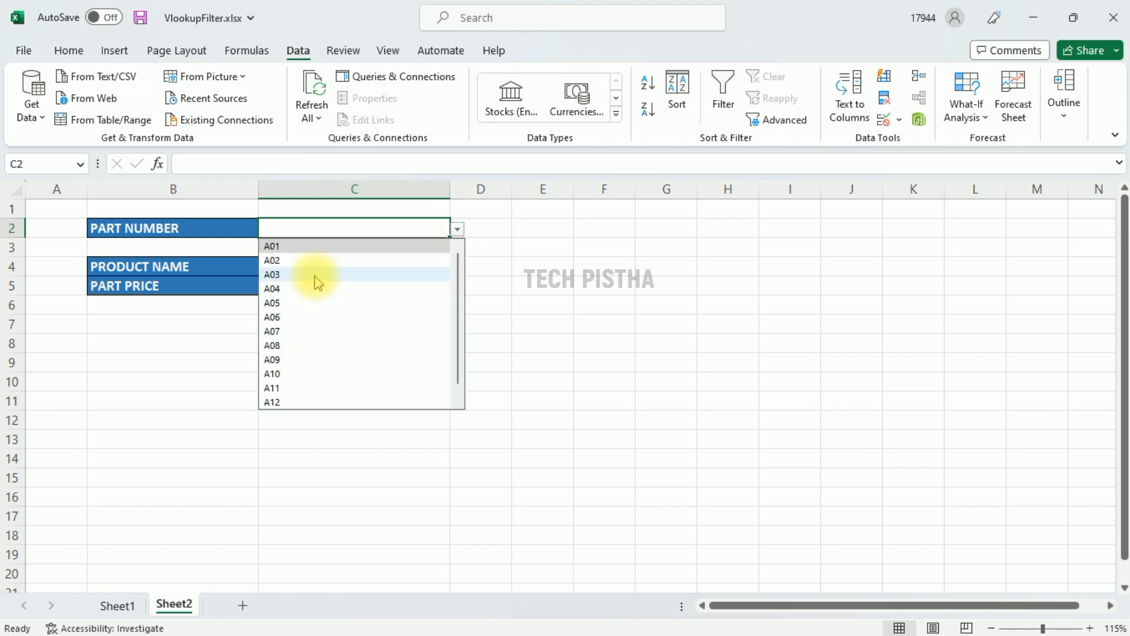
click(317, 276)
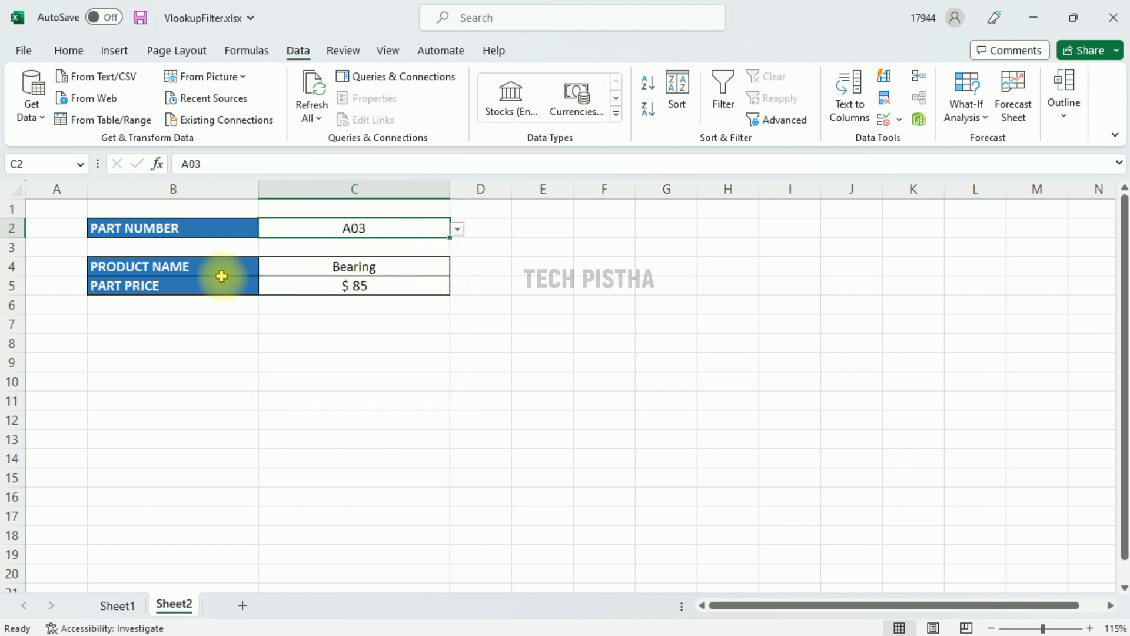
click(458, 229)
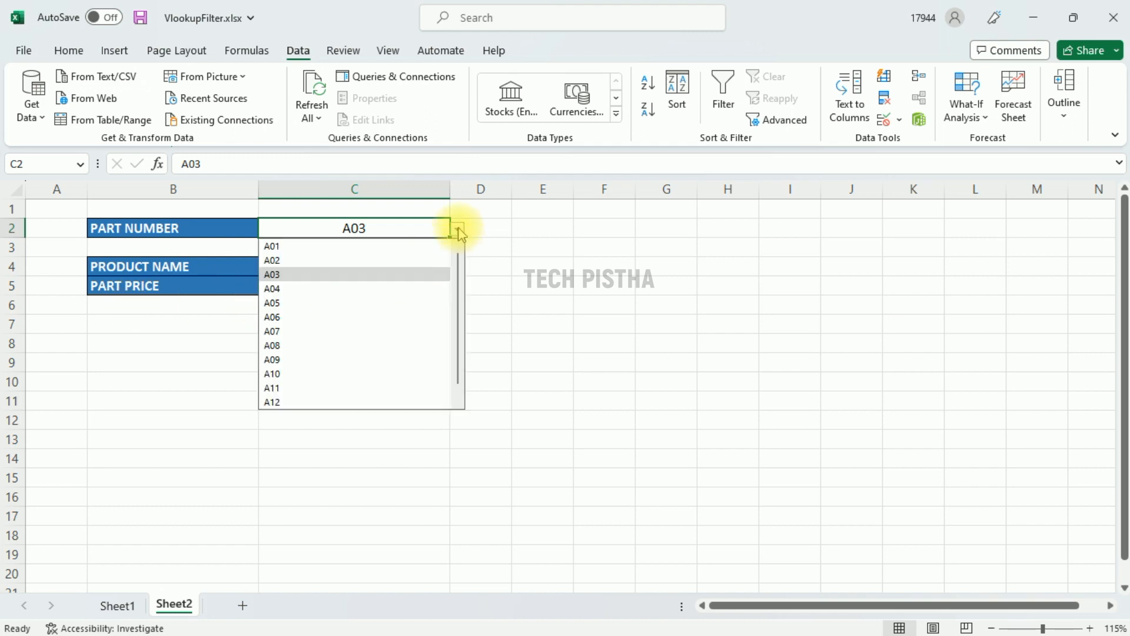
click(292, 360)
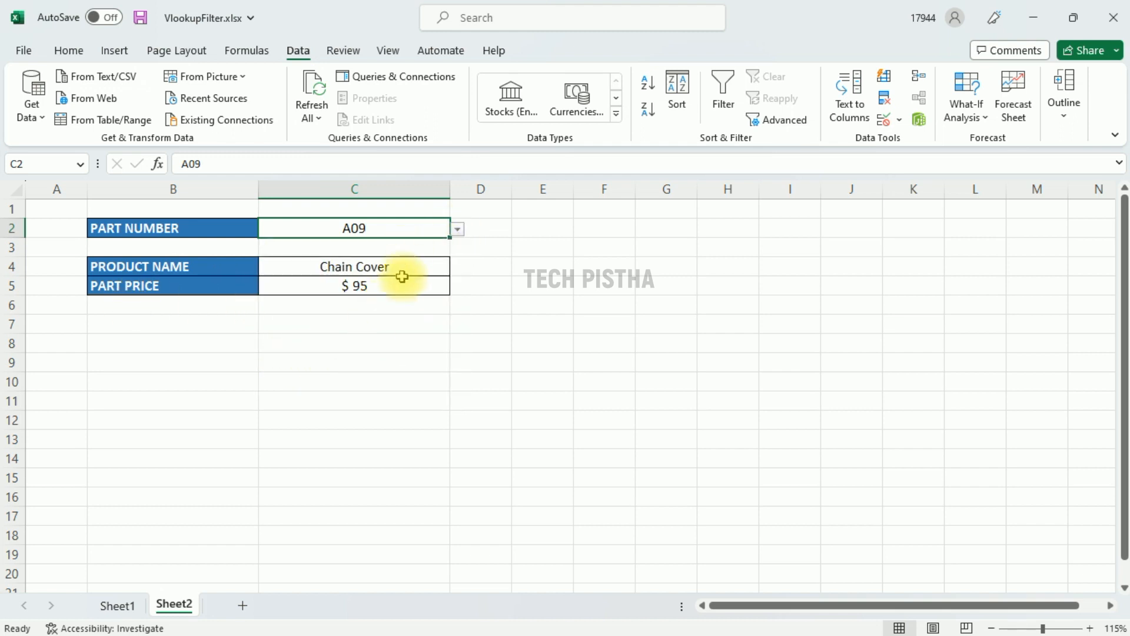
- Choose part number A04 from the drop-down list in C2
click(458, 231)
scroll(370, 344, down, 1)
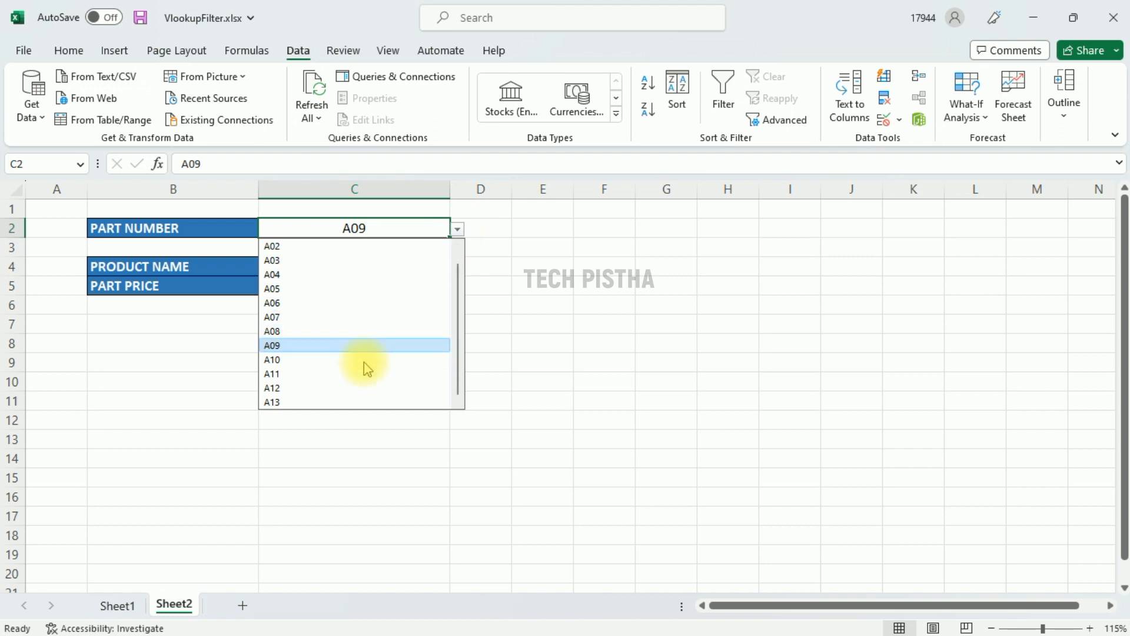
click(277, 274)
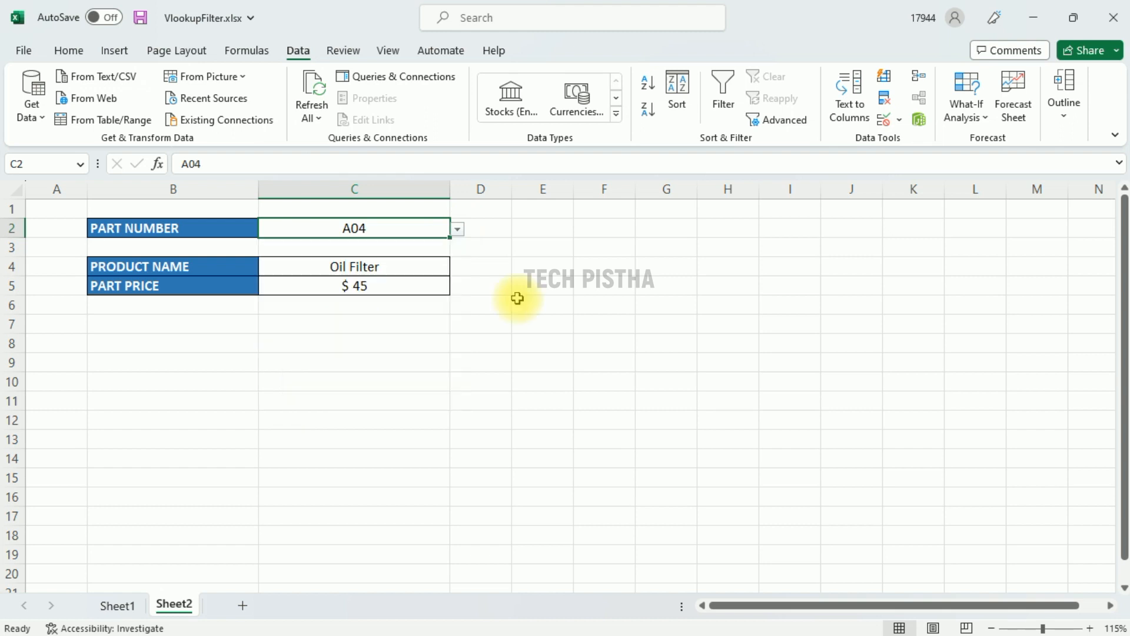